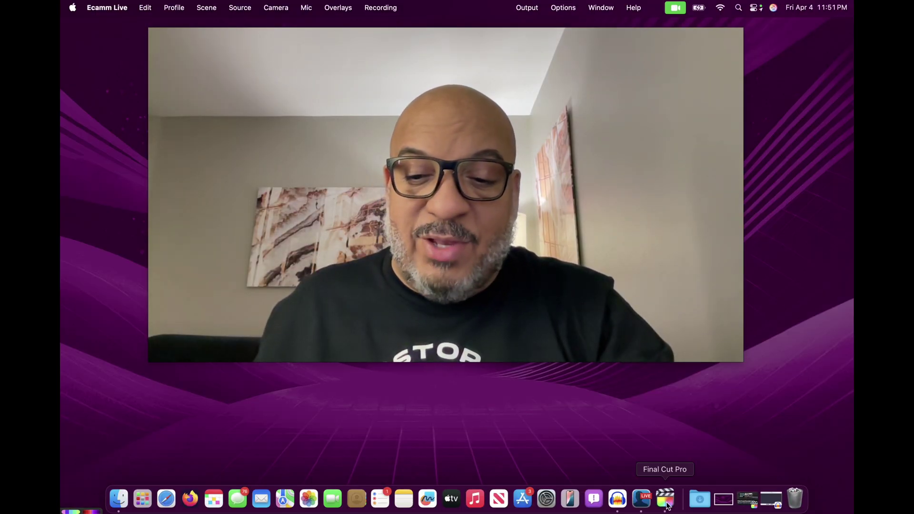
# Switch to Final Cut Pro with the OBSBOT Tail 2 Clip project on the timeline.
pyautogui.click(665, 499)
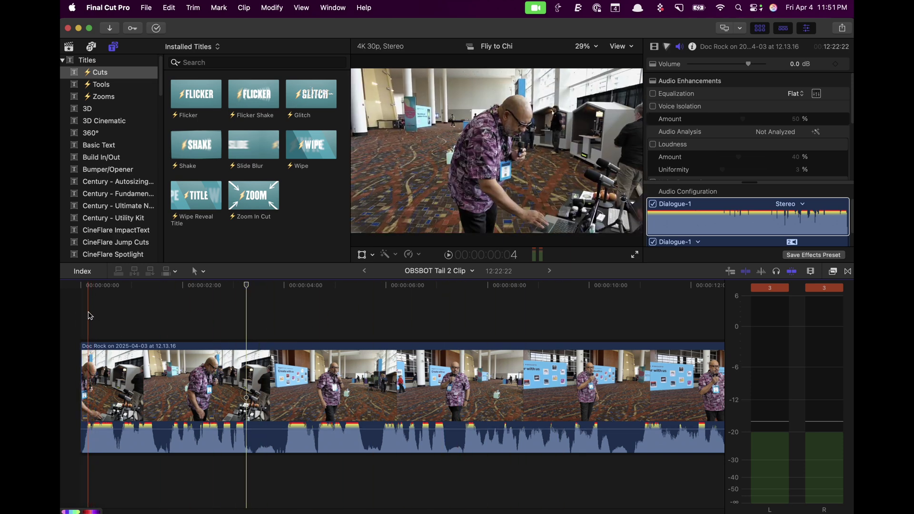
# Play the clip's opening seconds to hear the clipped dialogue, then stop and open File.
pyautogui.press('space')
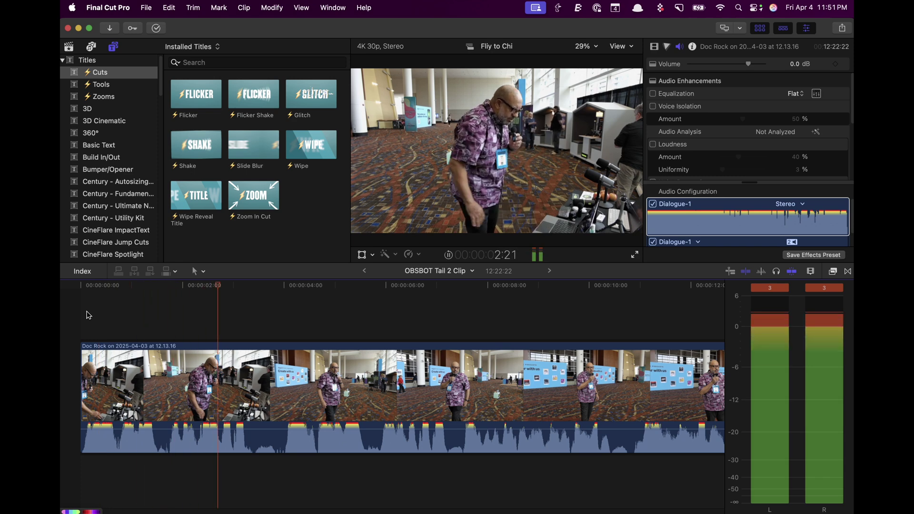
pyautogui.press('space')
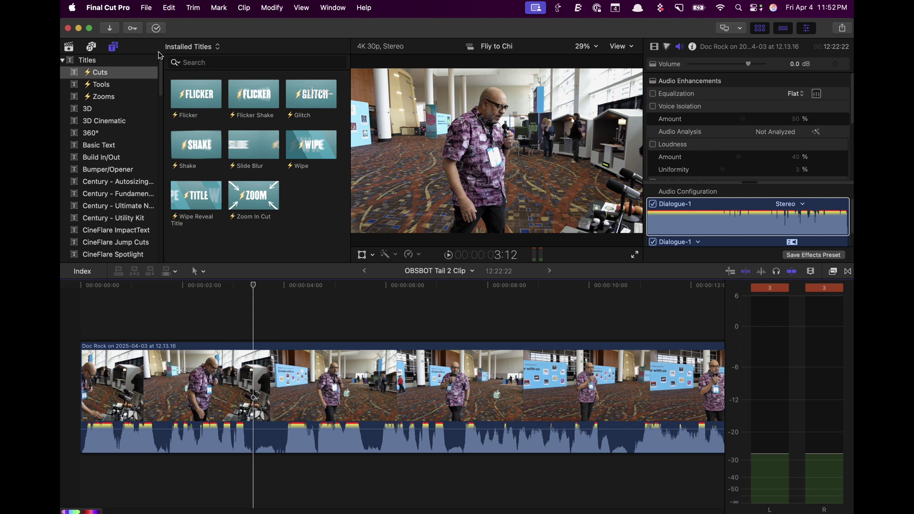
pyautogui.click(147, 8)
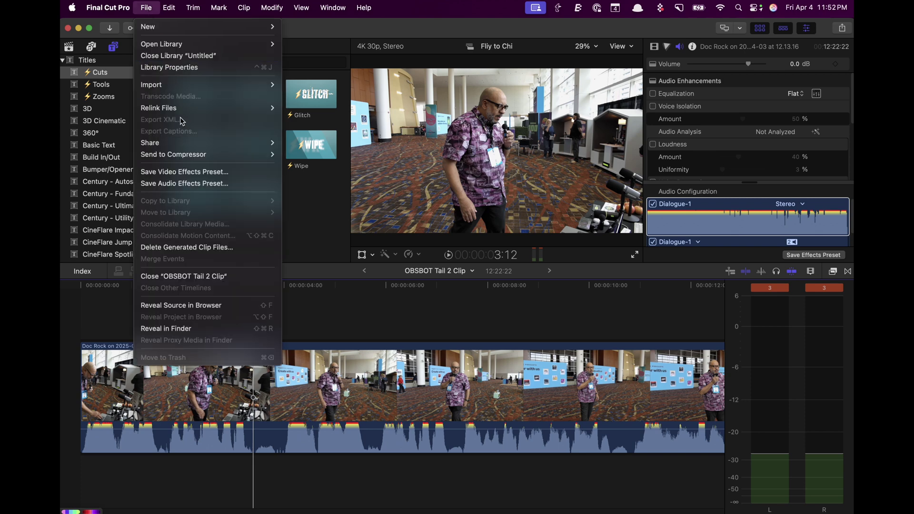
pyautogui.moveTo(185, 143)
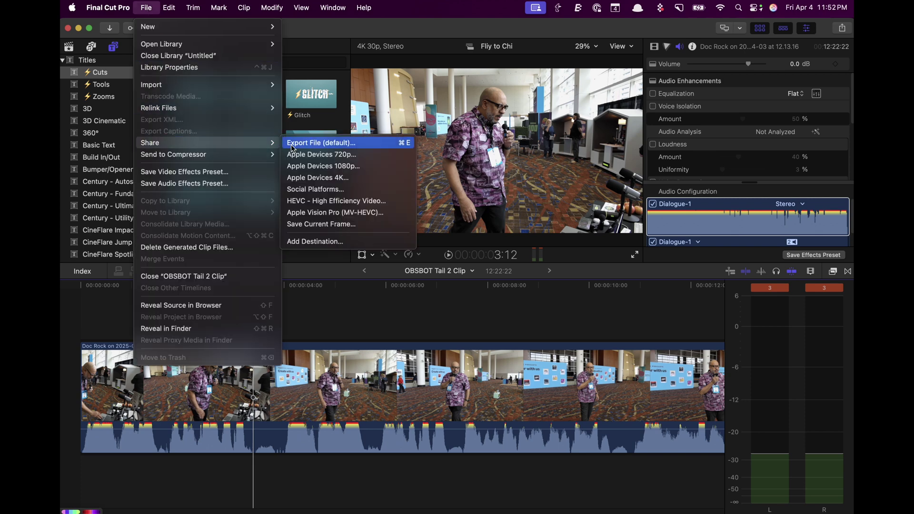
# Start a file export and name it CLIPPED AUDIO 2.
pyautogui.click(322, 143)
pyautogui.tripleClick(505, 132)
pyautogui.write('CLIPPED')
pyautogui.press('BackSpace')
pyautogui.write('D AUDIO 2')
# Set the export to Audio Only in WAV format and save it to the Desktop.
pyautogui.click(456, 110)
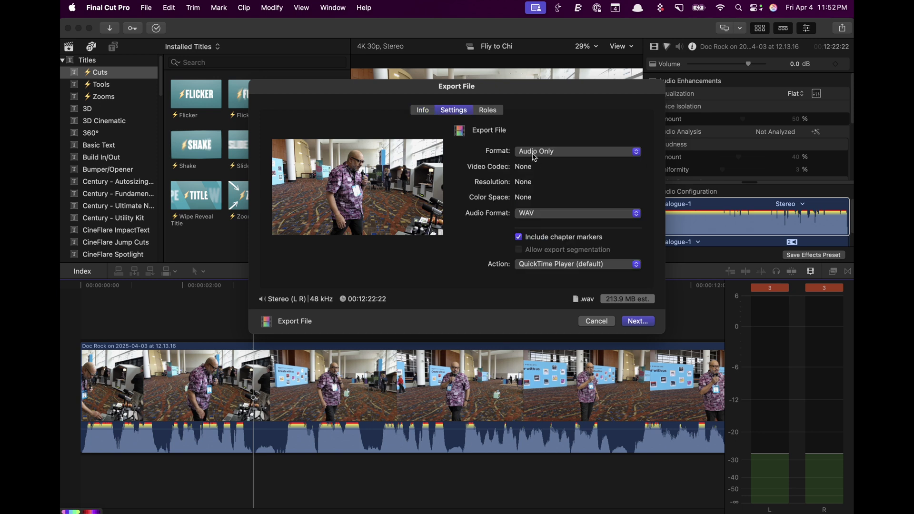
pyautogui.click(540, 151)
pyautogui.click(580, 153)
pyautogui.click(553, 219)
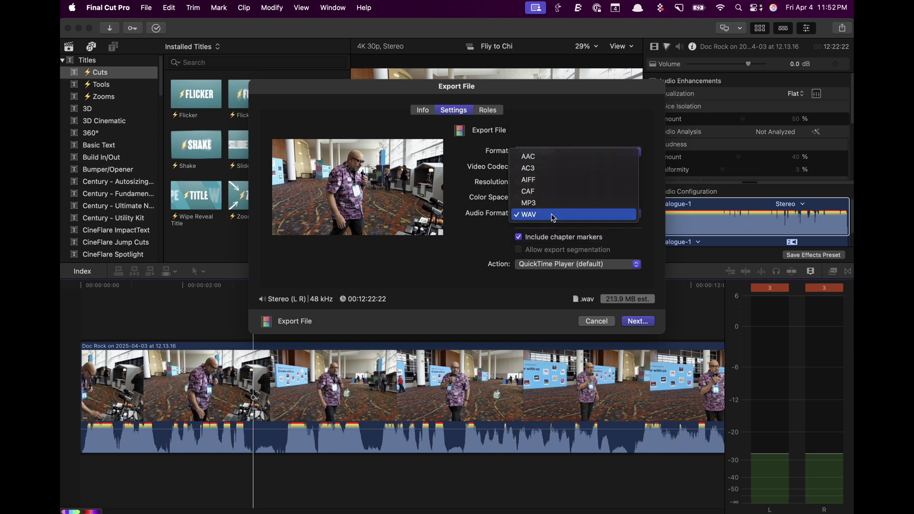
pyautogui.click(644, 322)
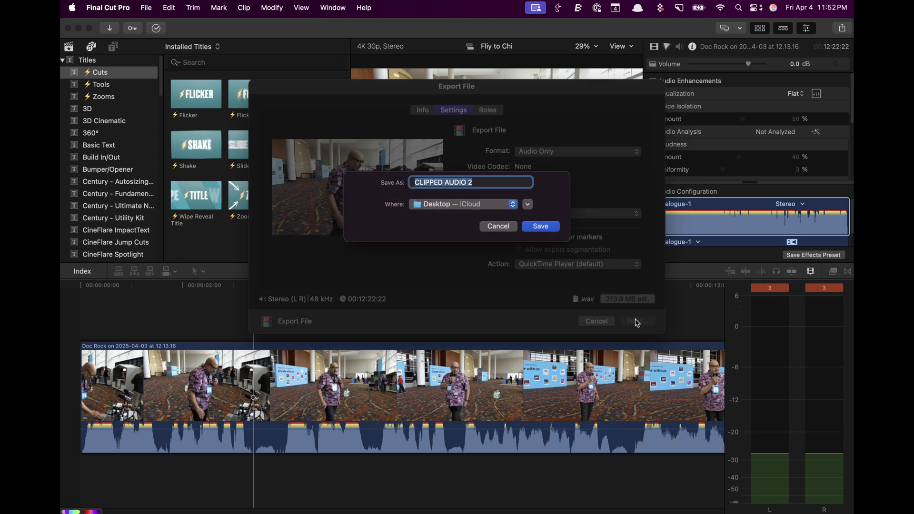
pyautogui.click(546, 232)
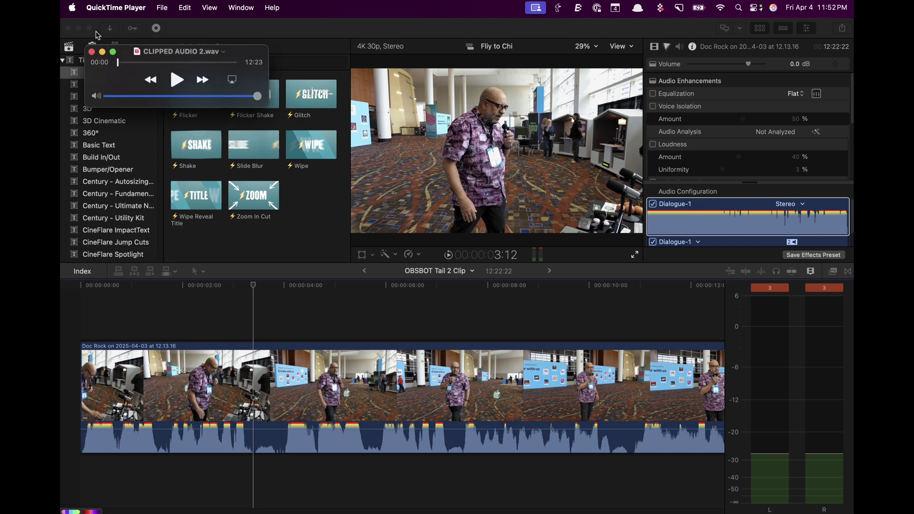
# Close the CLIPPED AUDIO 2.wav playback and launch Adobe Audition 2025 from Spotlight.
pyautogui.press('super+w')
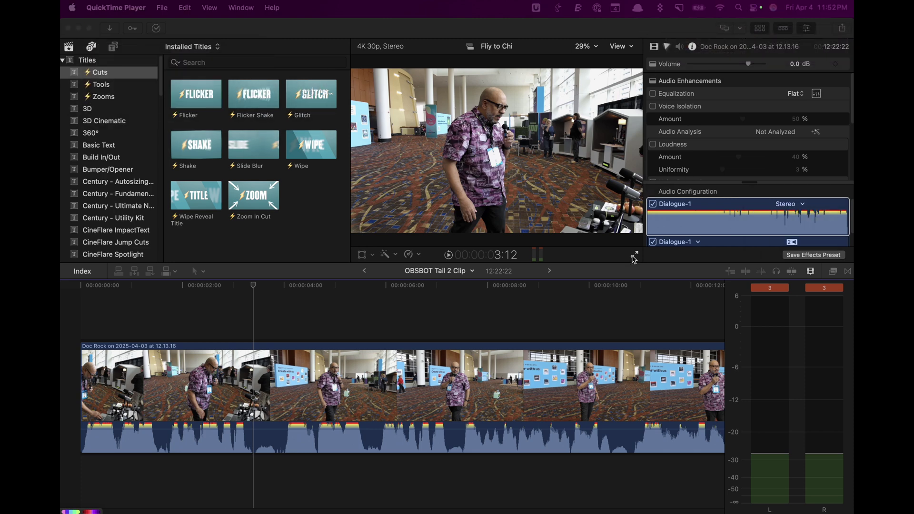
pyautogui.moveTo(665, 498)
pyautogui.press('super+space')
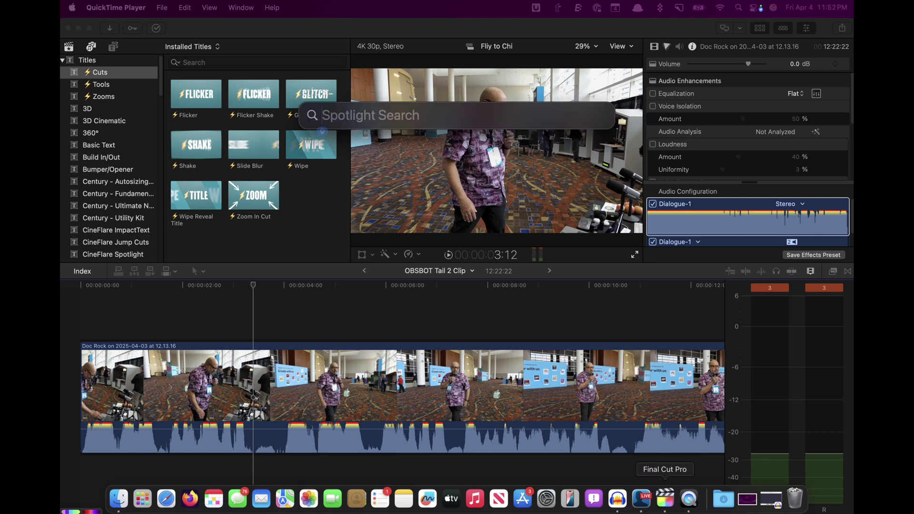
pyautogui.write('AUD')
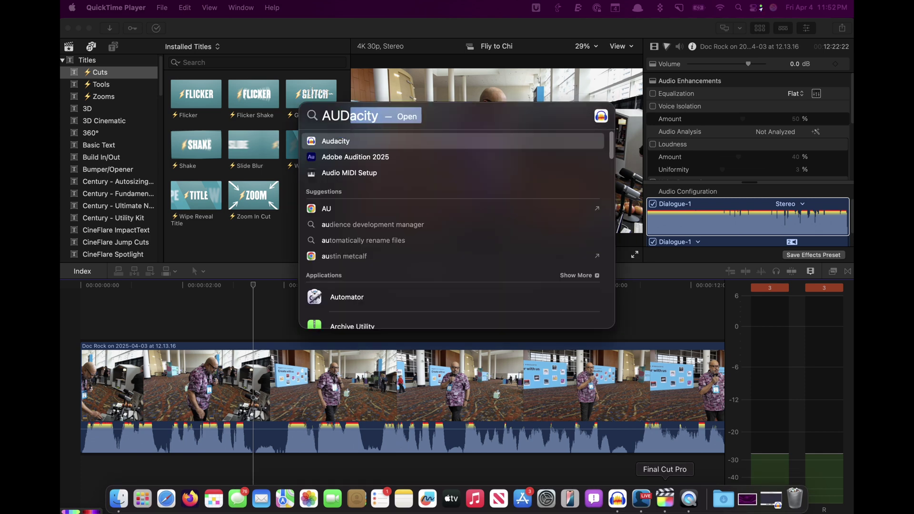
pyautogui.press('Down')
pyautogui.press('Return')
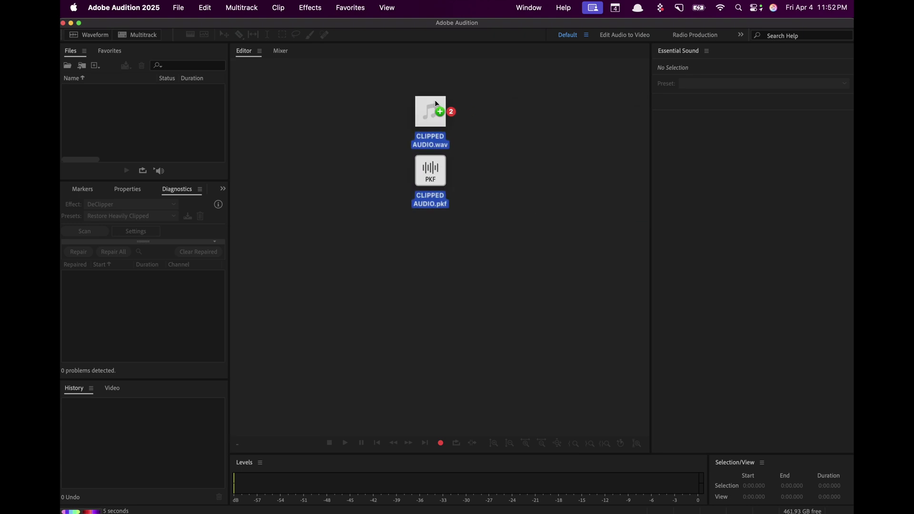
# Load CLIPPED AUDIO.wav into the Audition editor and play its first second and a half.
pyautogui.moveTo(435, 99); pyautogui.dragTo(436, 100)
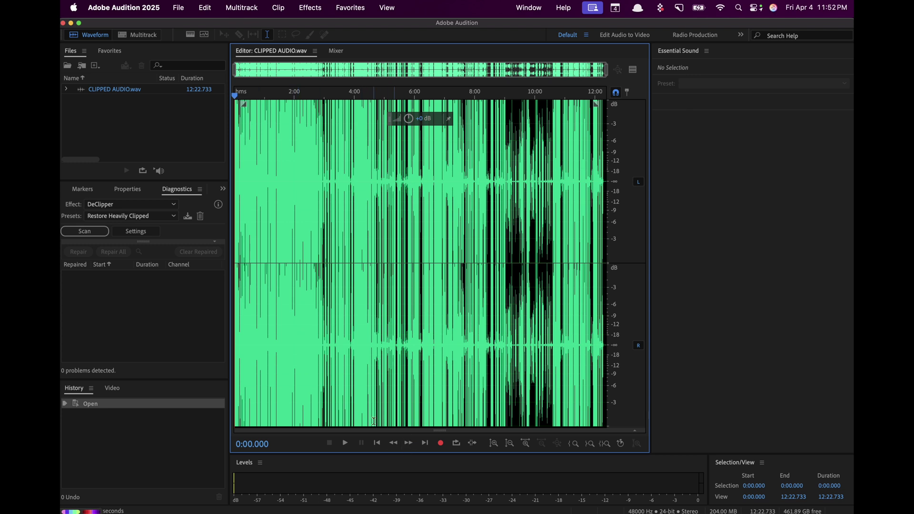
pyautogui.click(345, 443)
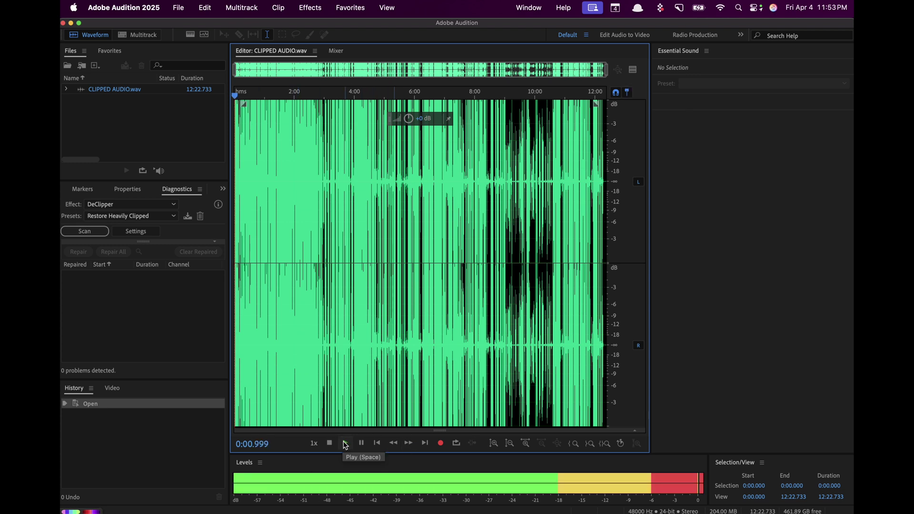
pyautogui.click(345, 444)
pyautogui.click(330, 444)
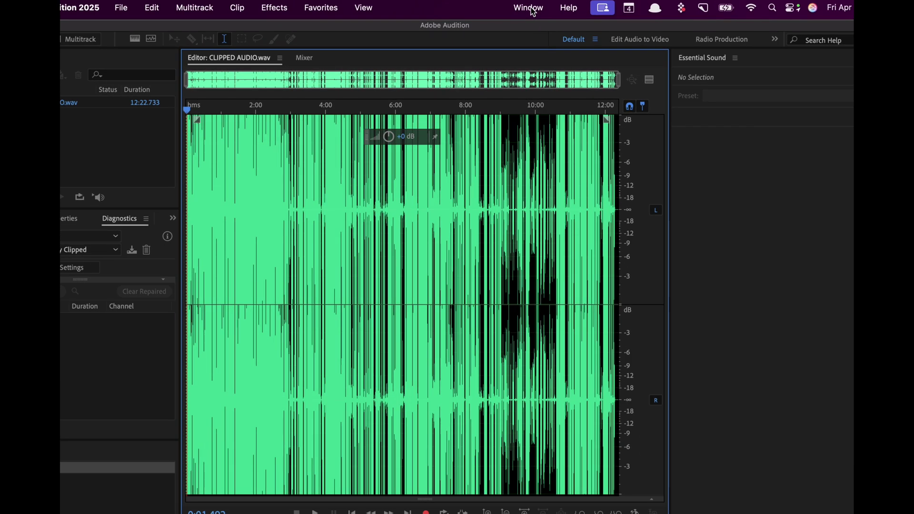
pyautogui.click(530, 8)
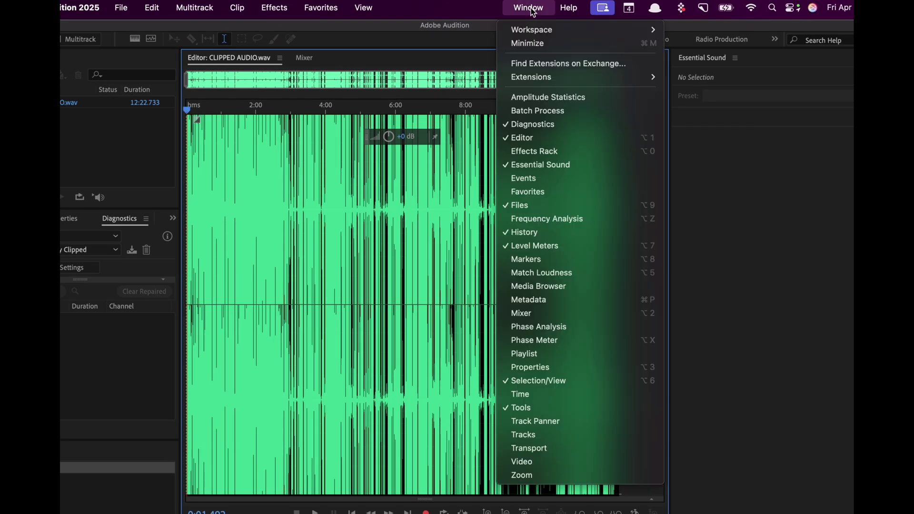
pyautogui.click(509, 125)
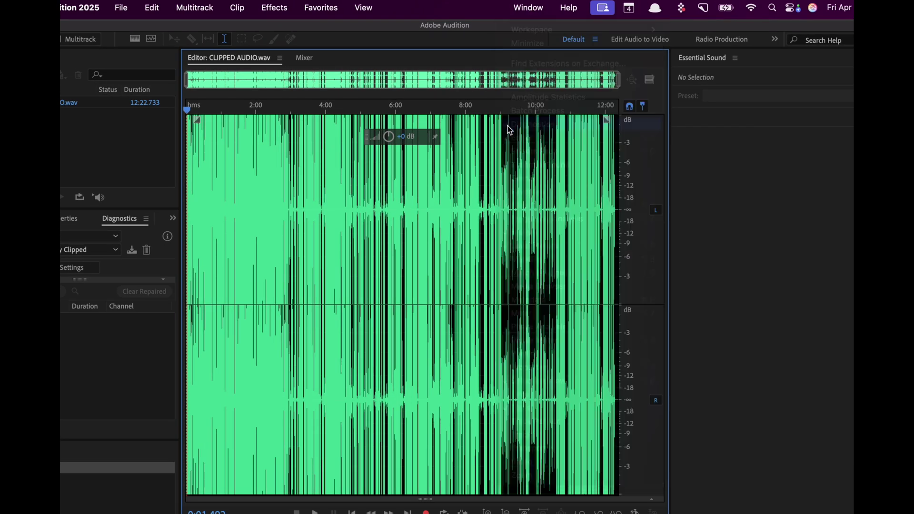
pyautogui.click(530, 9)
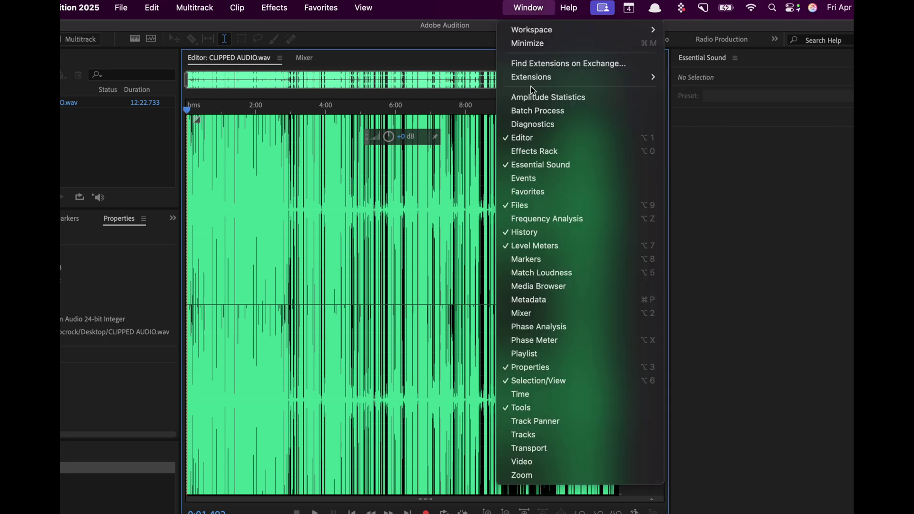
pyautogui.click(519, 125)
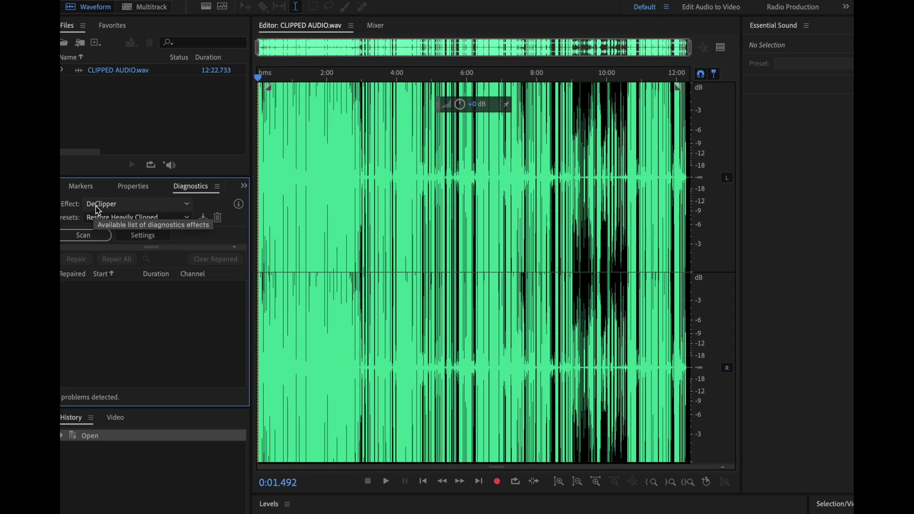
pyautogui.click(95, 210)
pyautogui.click(111, 230)
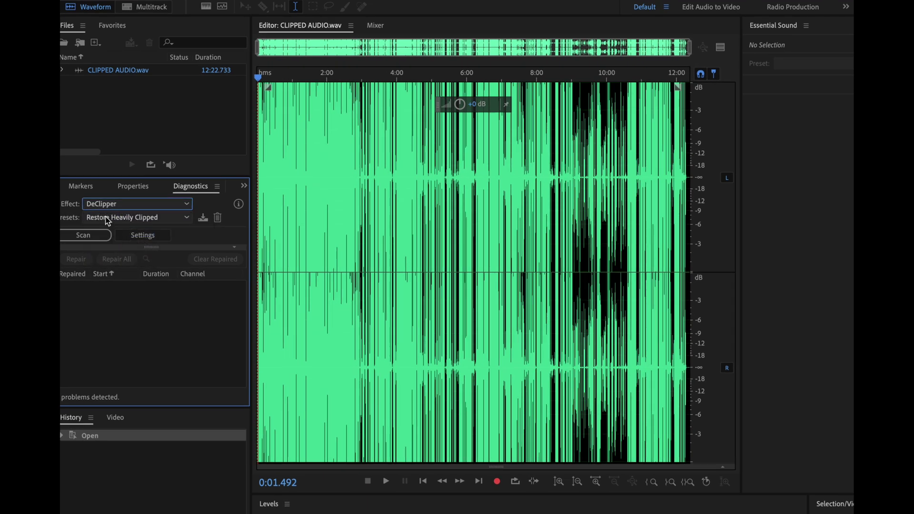
pyautogui.click(111, 205)
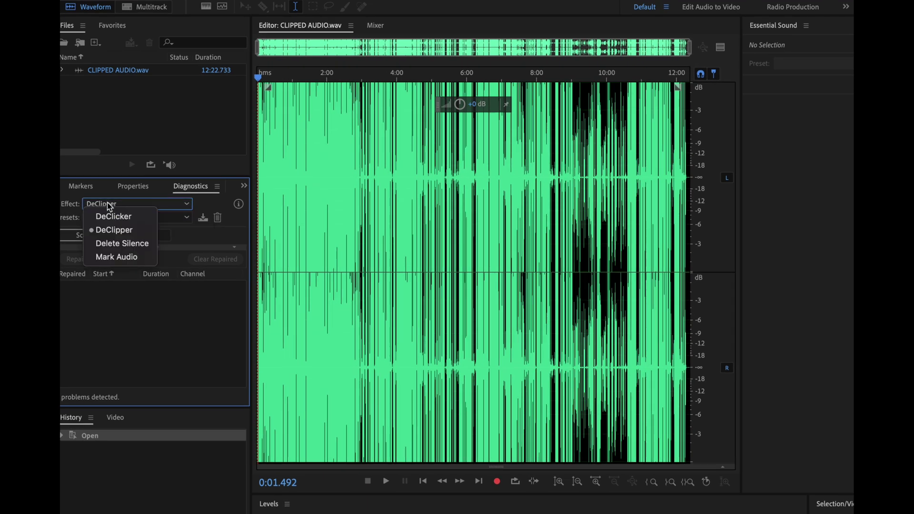
pyautogui.click(134, 236)
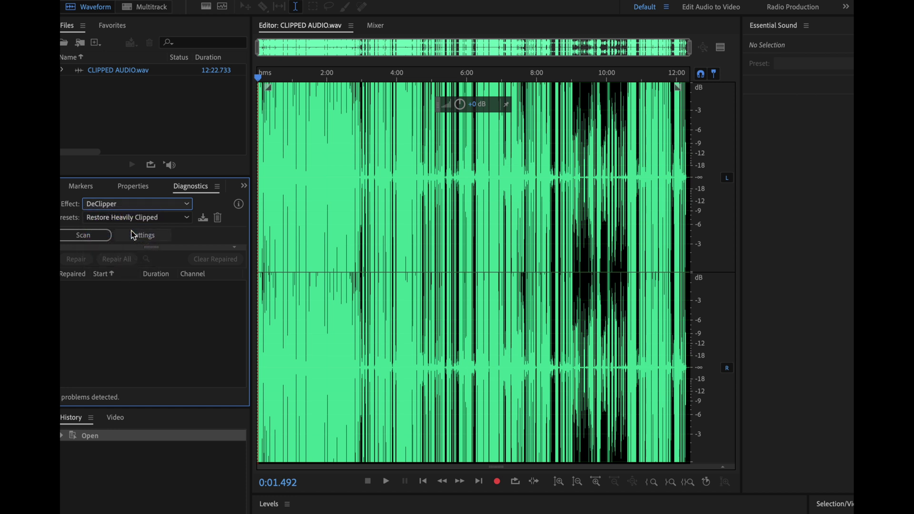
pyautogui.click(119, 218)
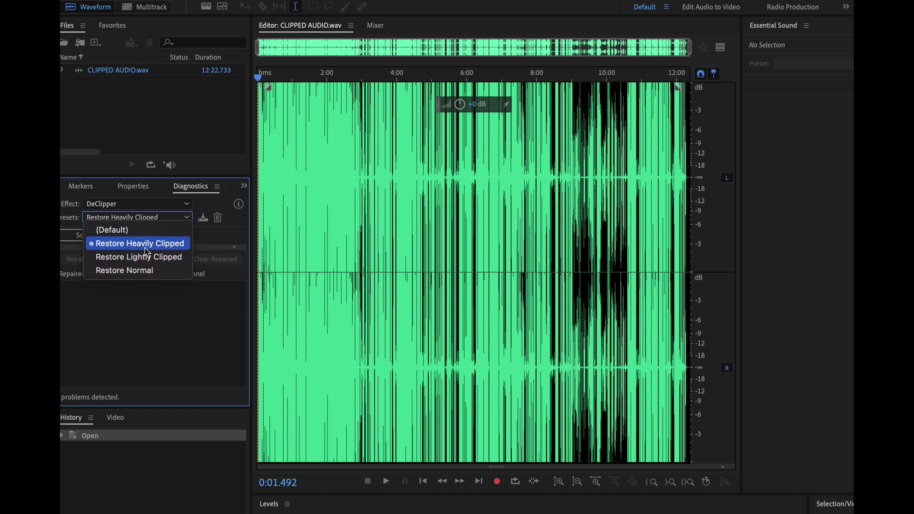
pyautogui.click(147, 252)
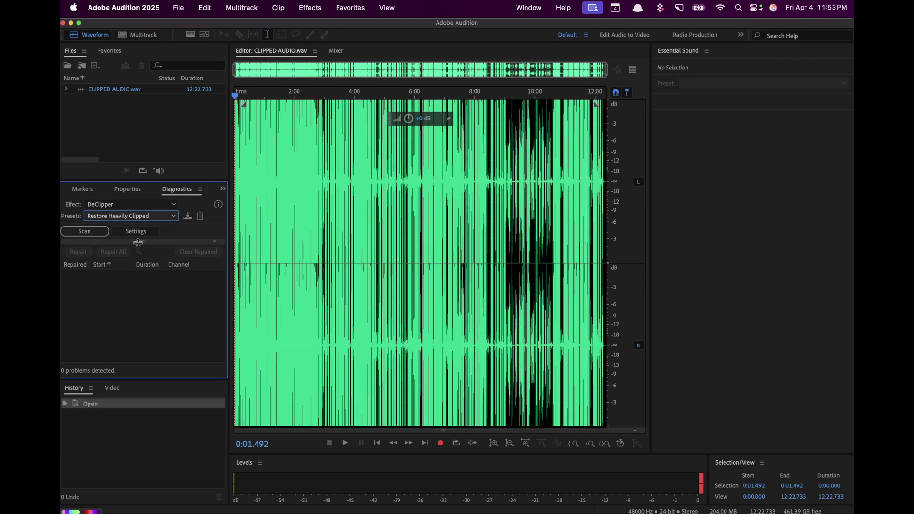
# Scan with DeClipper's Restore Heavily Clipped preset, finding 6423 clipping problems.
pyautogui.click(88, 232)
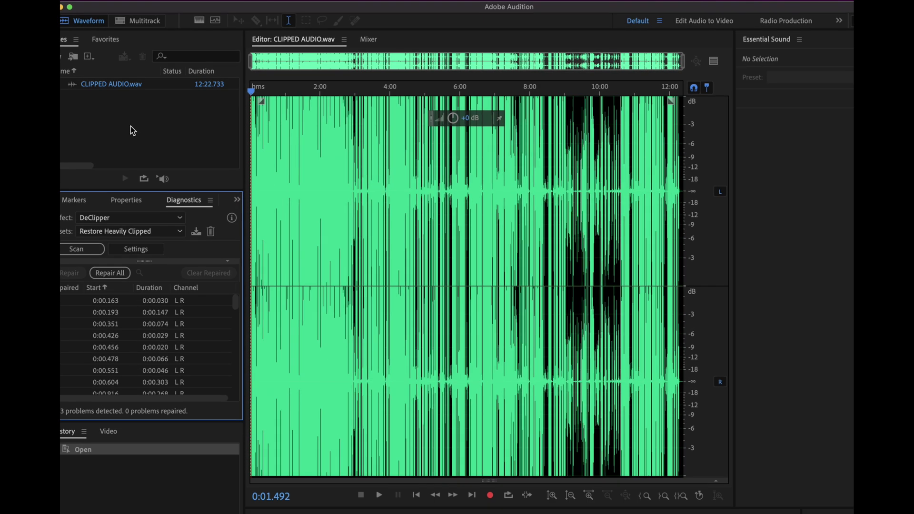
pyautogui.click(131, 204)
pyautogui.click(95, 224)
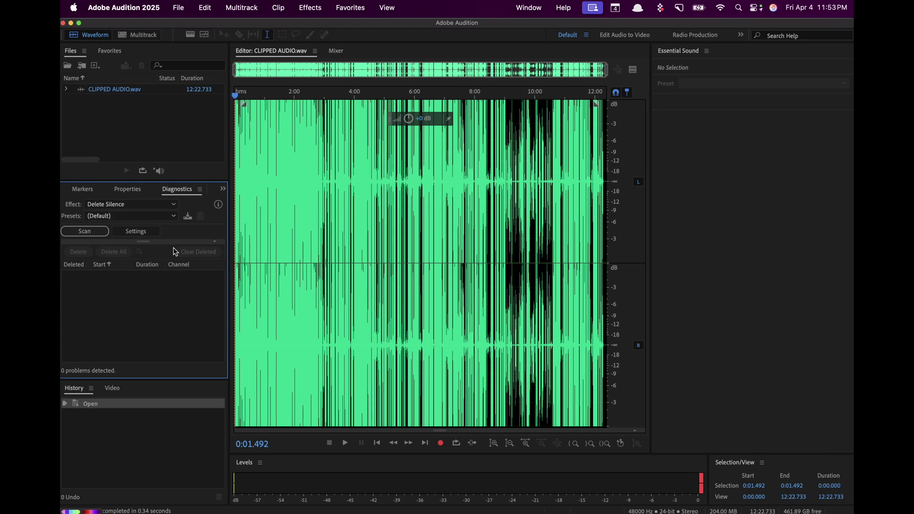
pyautogui.click(96, 231)
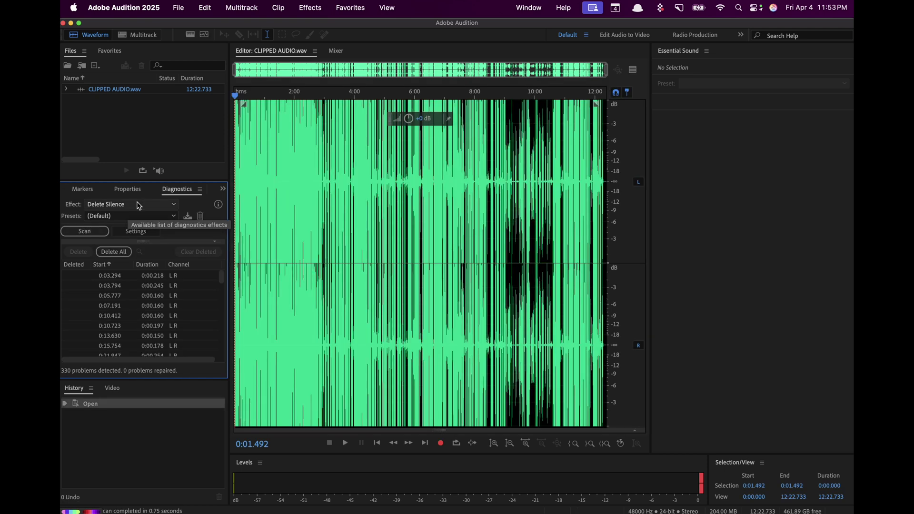
pyautogui.click(138, 205)
pyautogui.click(111, 227)
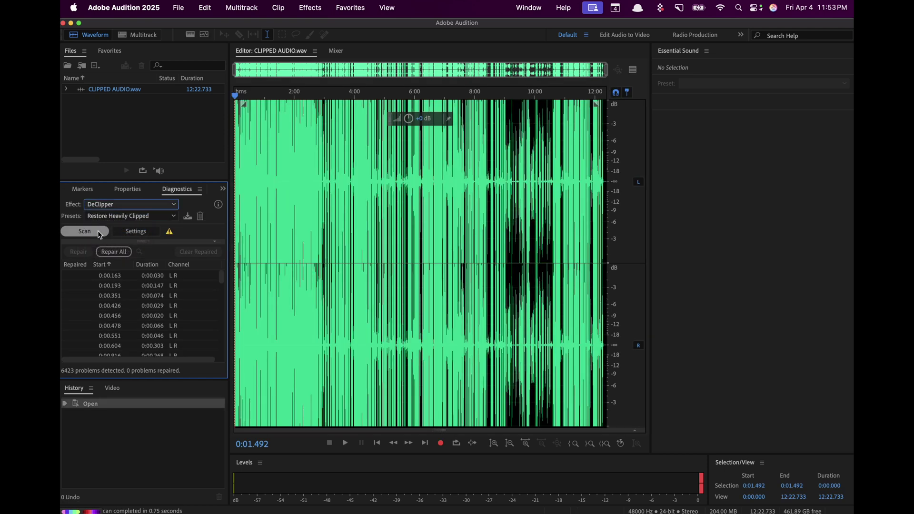
pyautogui.click(96, 231)
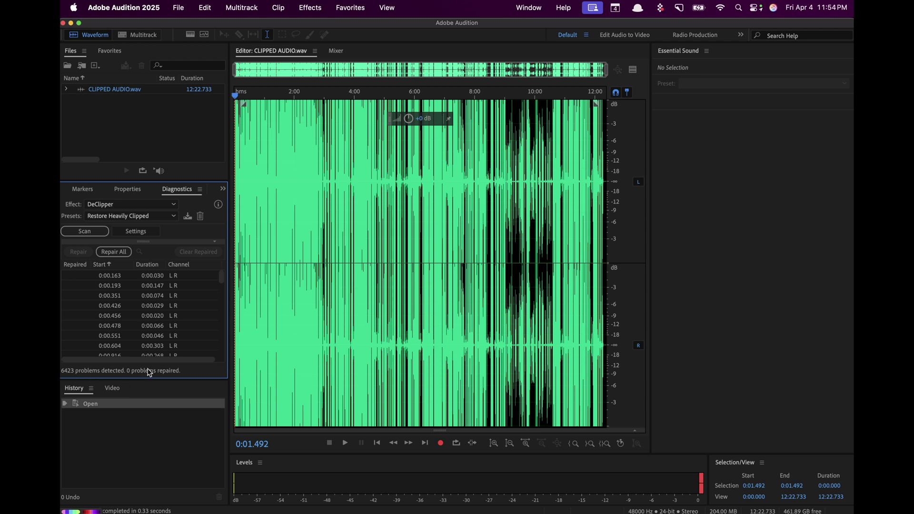
# Repair all 6423 clipped spots with DeClipper and briefly play back the result.
pyautogui.click(114, 252)
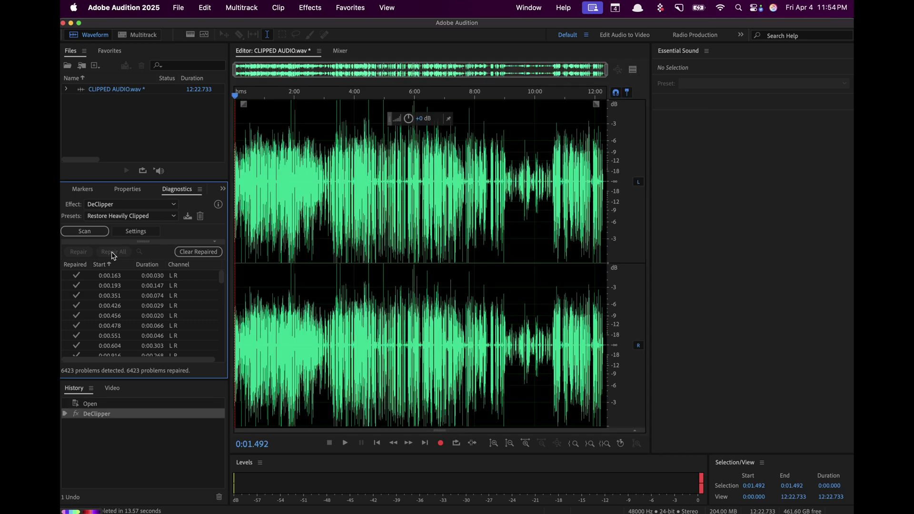
pyautogui.click(82, 205)
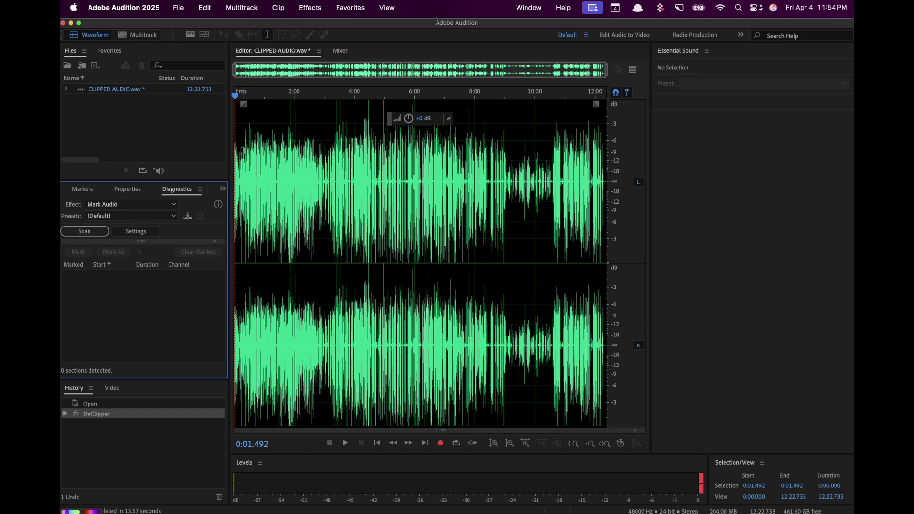
pyautogui.press('space')
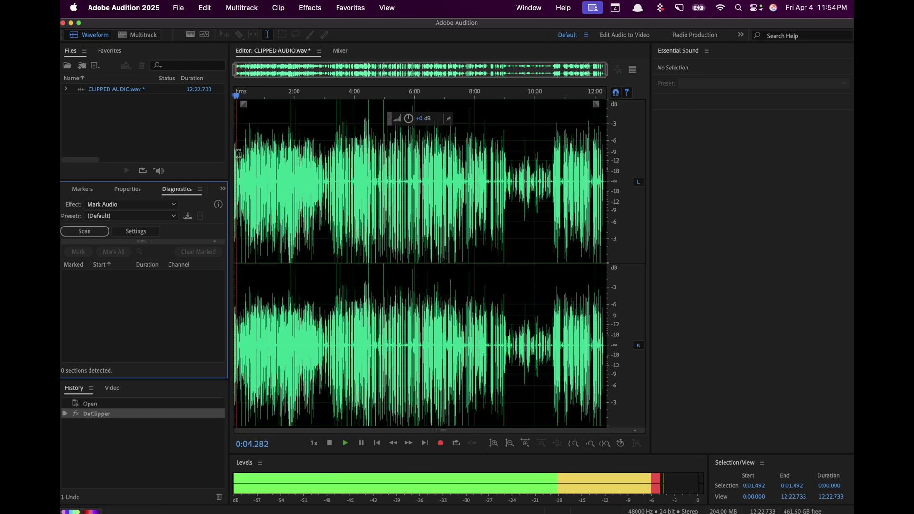
pyautogui.press('space')
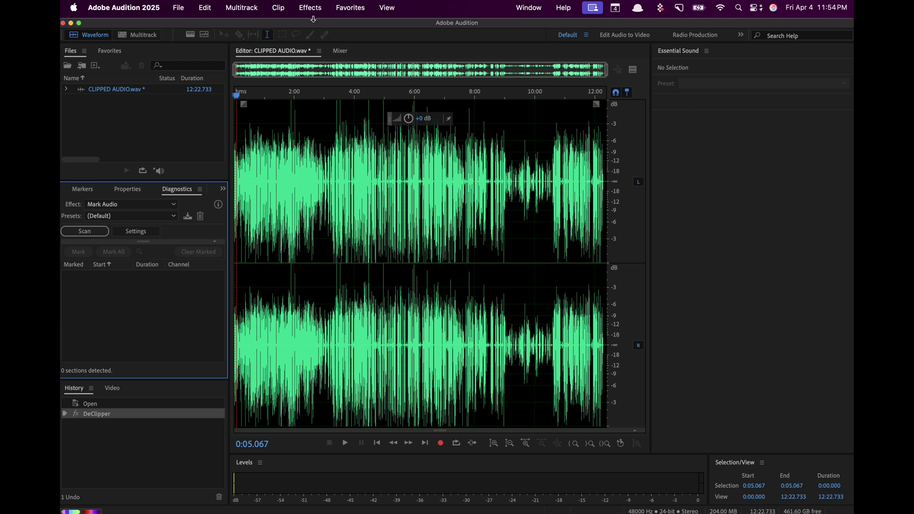
# Apply Hard Limiter with the Limit to -3dB preset to the whole file, then replay it.
pyautogui.click(314, 12)
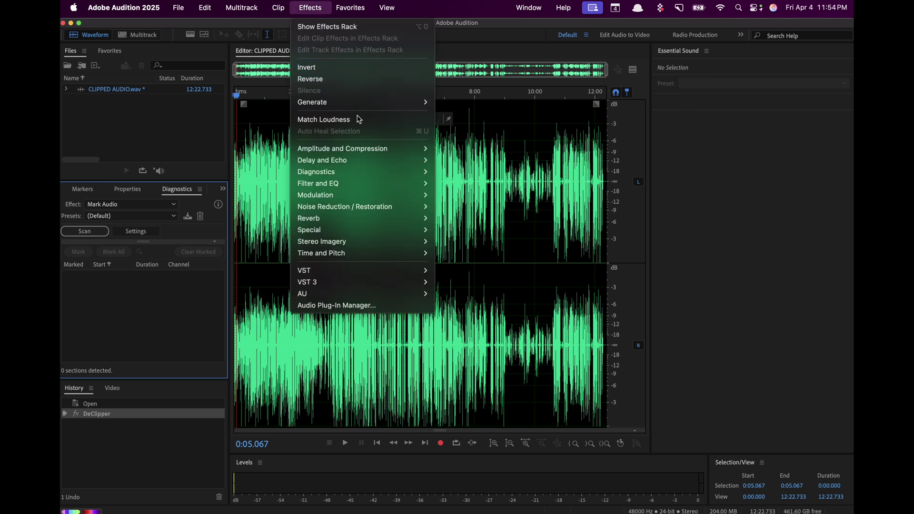
pyautogui.moveTo(343, 149)
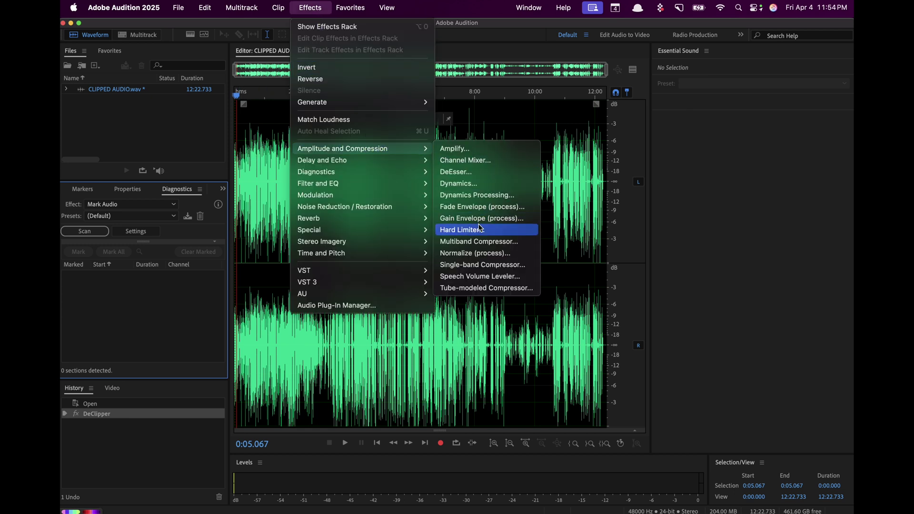
pyautogui.click(480, 231)
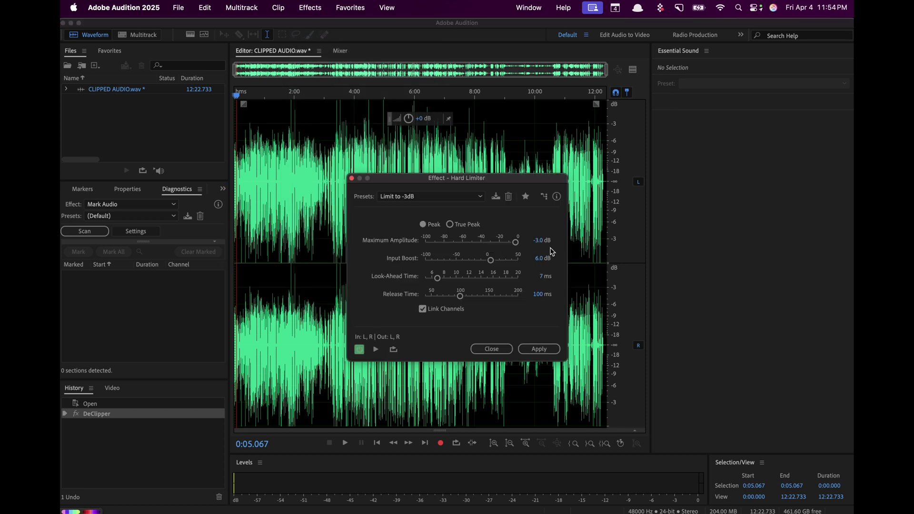
pyautogui.click(437, 202)
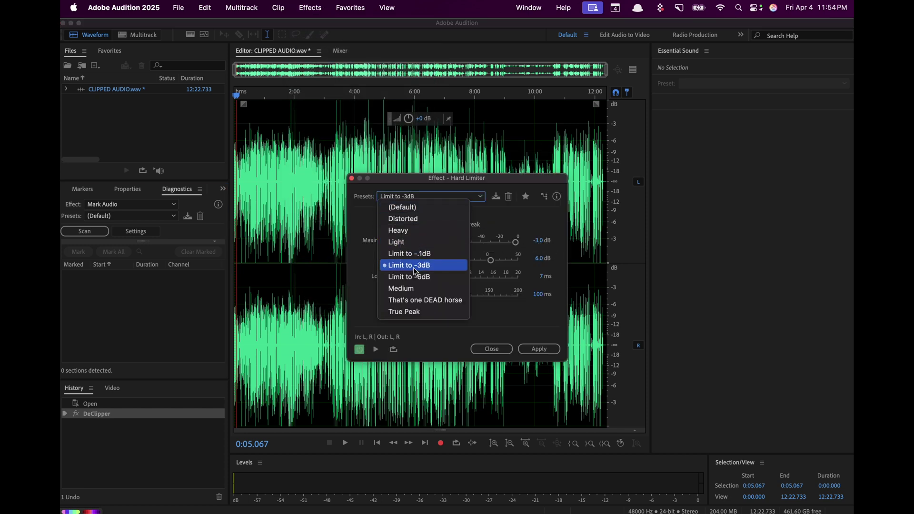
pyautogui.click(444, 269)
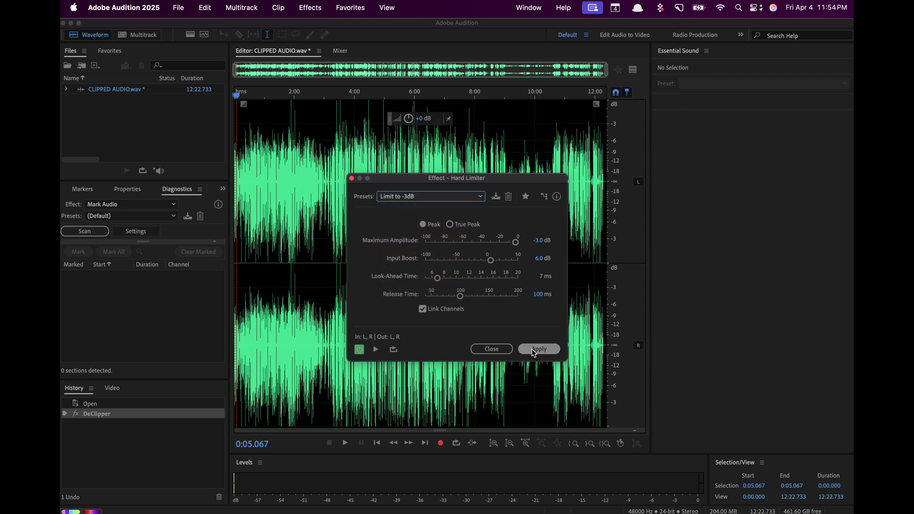
pyautogui.click(535, 351)
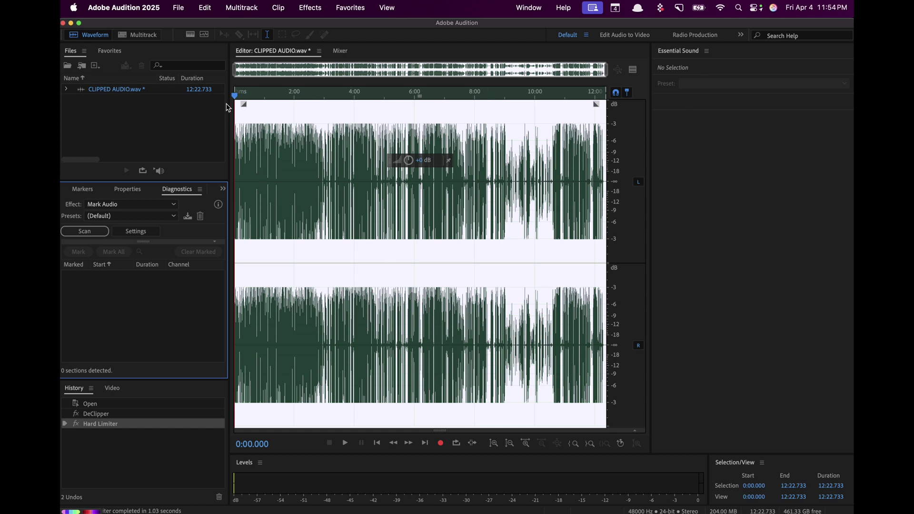
pyautogui.press('space')
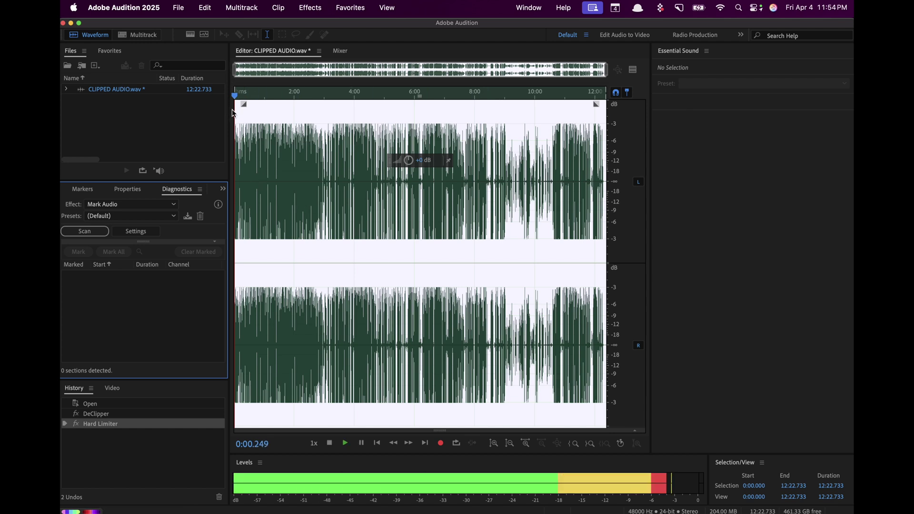
pyautogui.press('space')
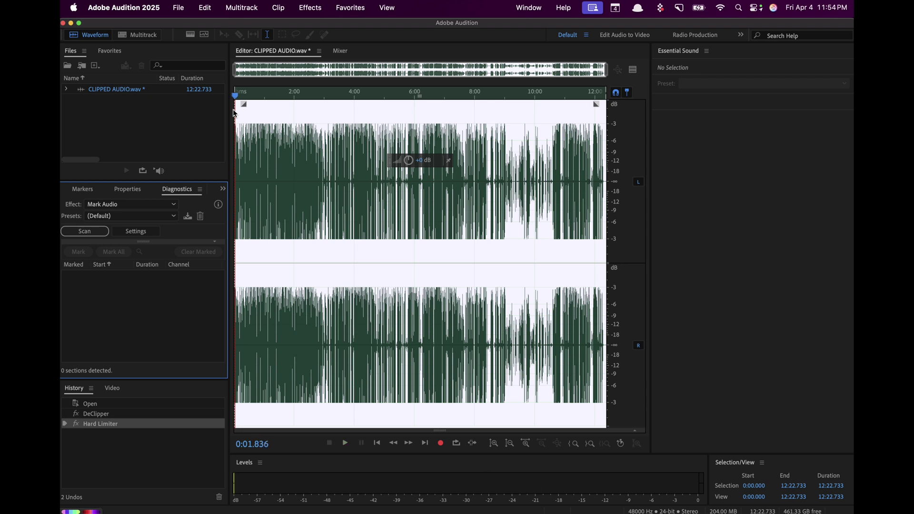
# Export the limited audio to the Desktop as the Wave file FIXED AUDIO AA.wav.
pyautogui.click(176, 9)
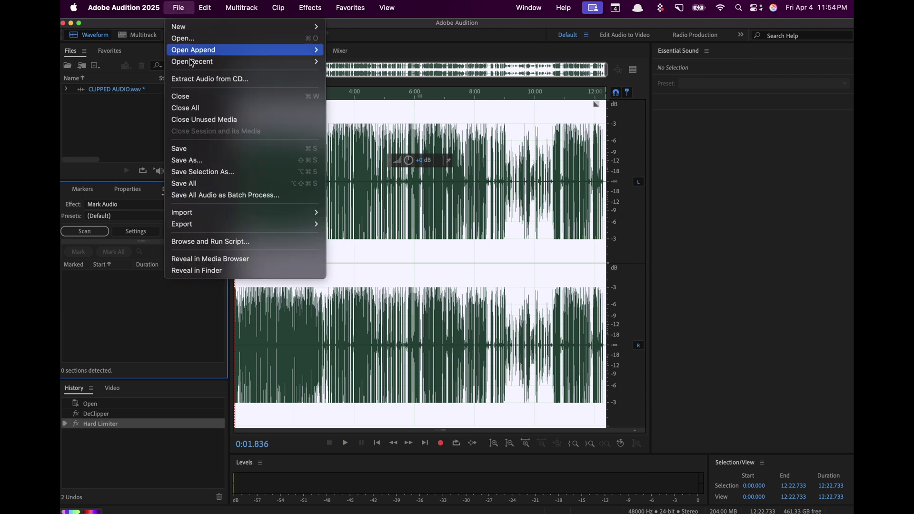
pyautogui.moveTo(215, 224)
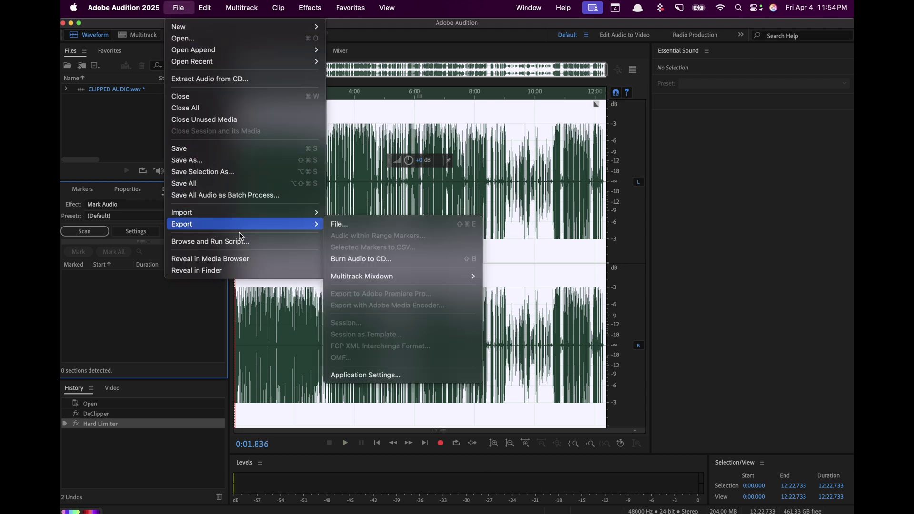
pyautogui.click(360, 227)
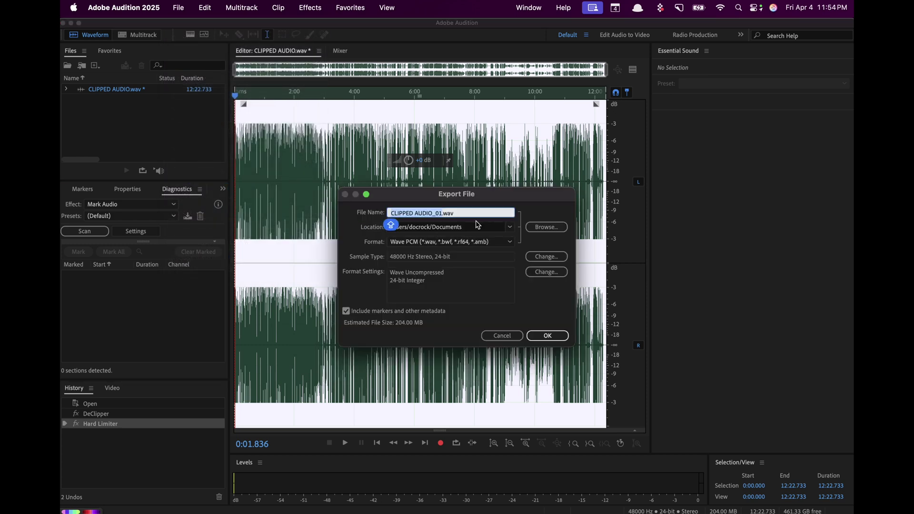
pyautogui.write('FI')
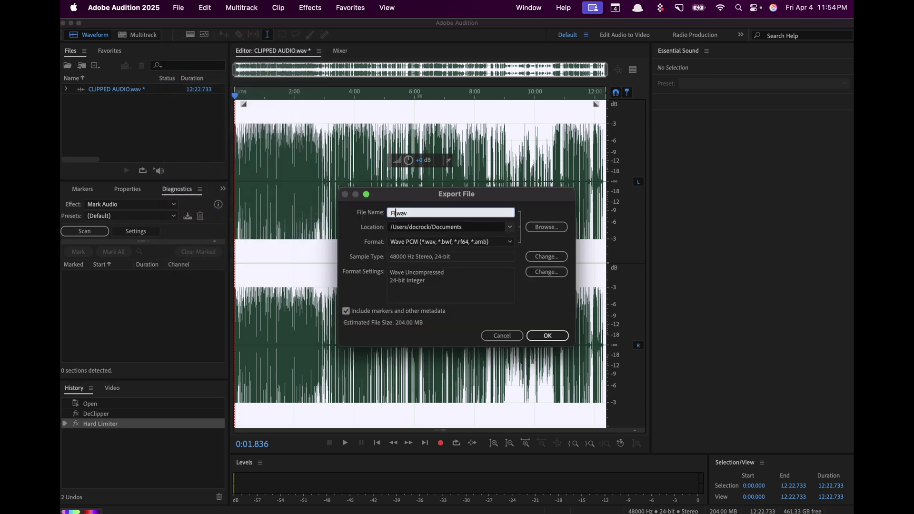
pyautogui.write('XED AUDIO AA')
pyautogui.click(509, 229)
pyautogui.click(476, 249)
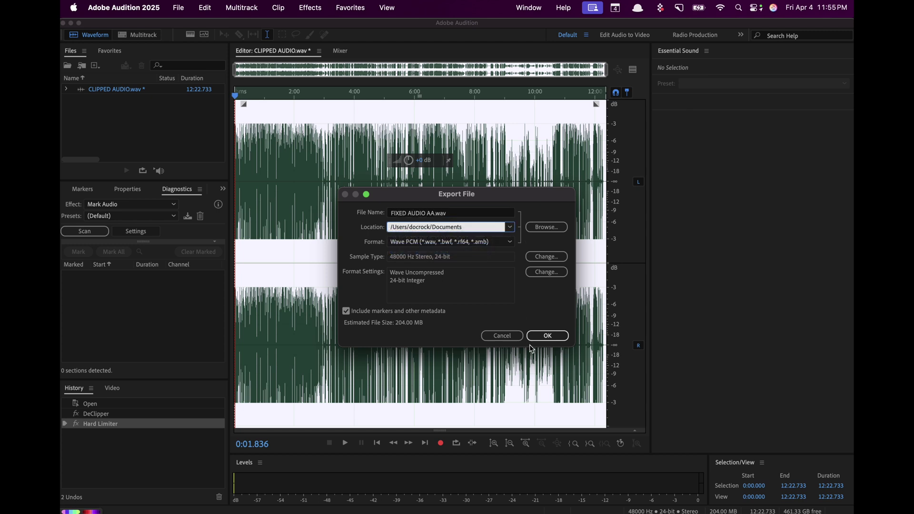
pyautogui.click(547, 336)
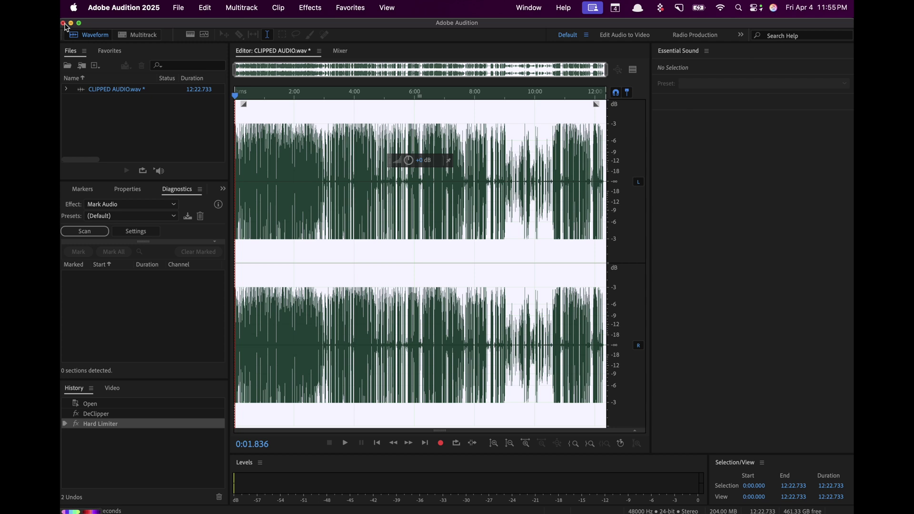
# Switch back to Ecamm Live so its live camera feed is in front.
pyautogui.press('super+Tab')
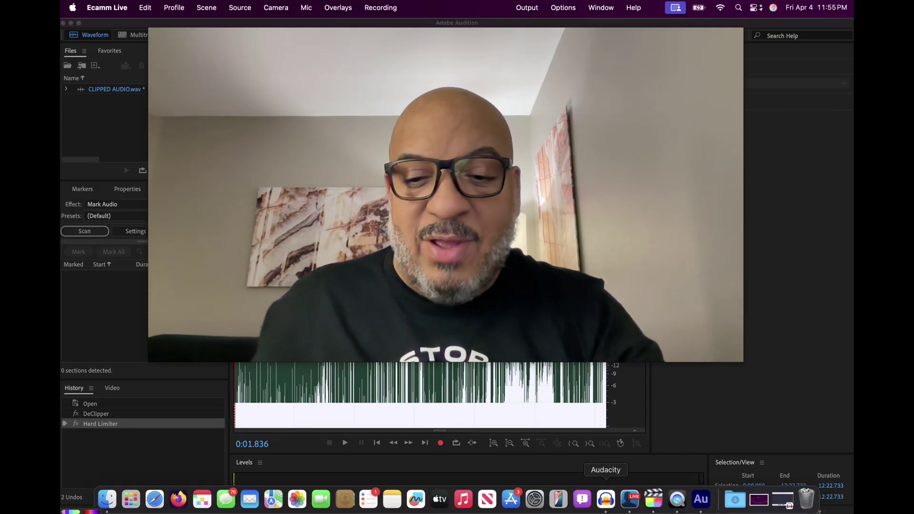
# Switch to Audacity and import CLIPPED AUDIO.wav as a new track.
pyautogui.click(607, 499)
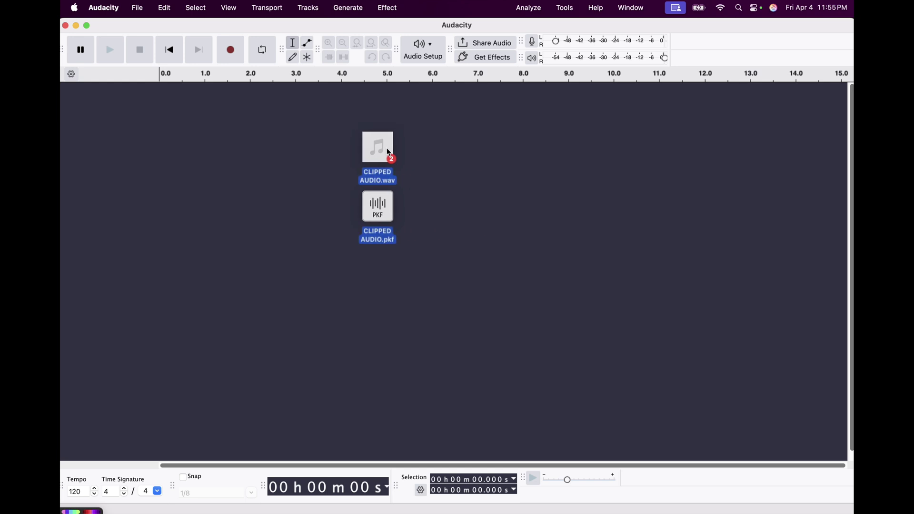
pyautogui.moveTo(388, 153); pyautogui.dragTo(404, 158)
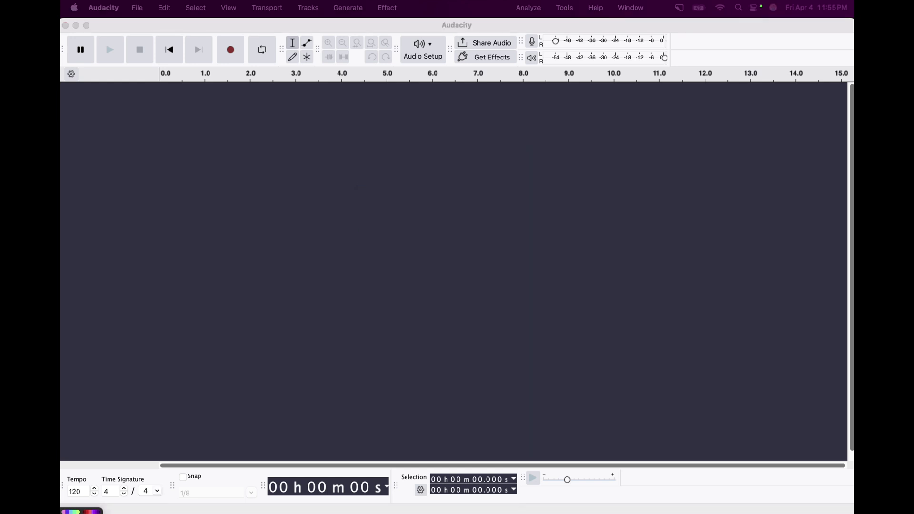
pyautogui.moveTo(357, 188); pyautogui.dragTo(476, 184)
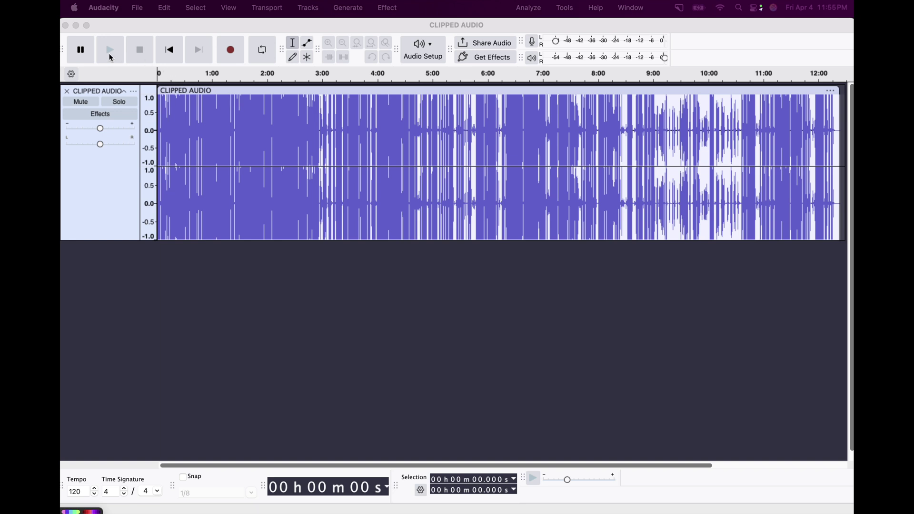
# Play the opening of the clipped audio, then select the entire clip.
pyautogui.click(111, 51)
pyautogui.click(111, 52)
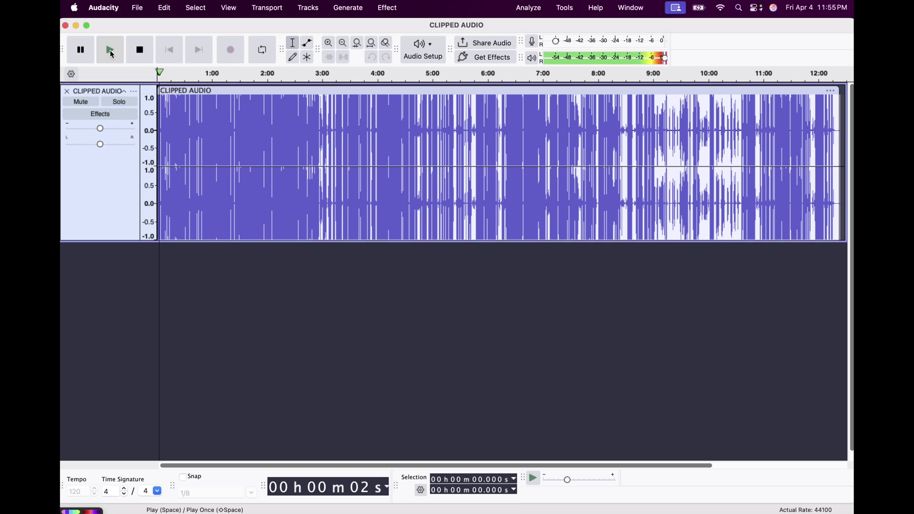
pyautogui.click(141, 51)
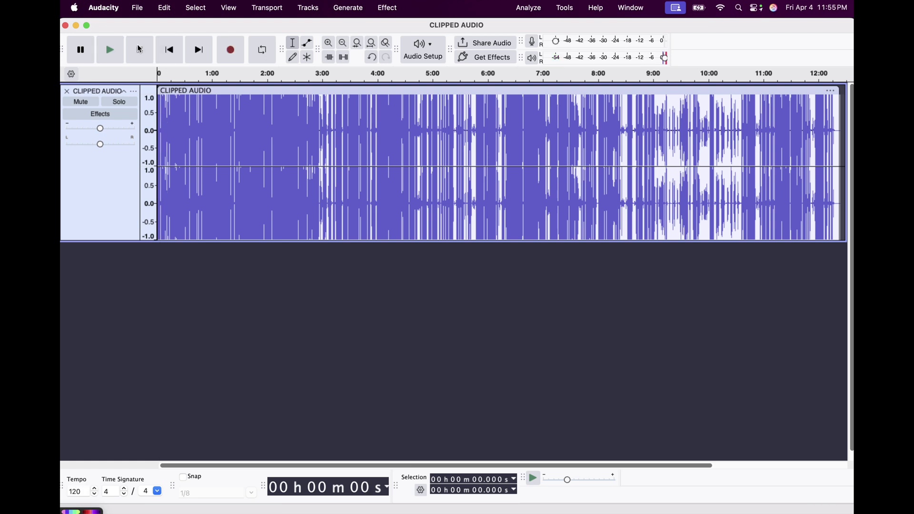
pyautogui.click(177, 103)
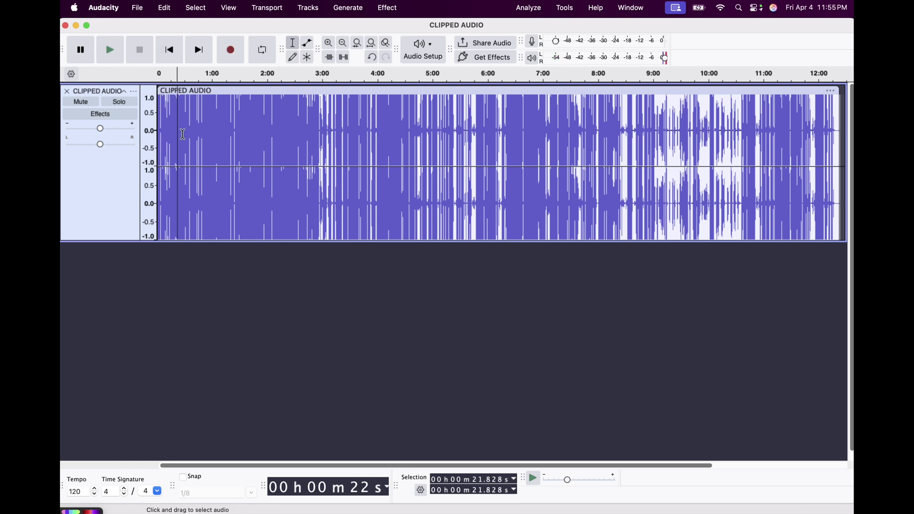
pyautogui.doubleClick(183, 135)
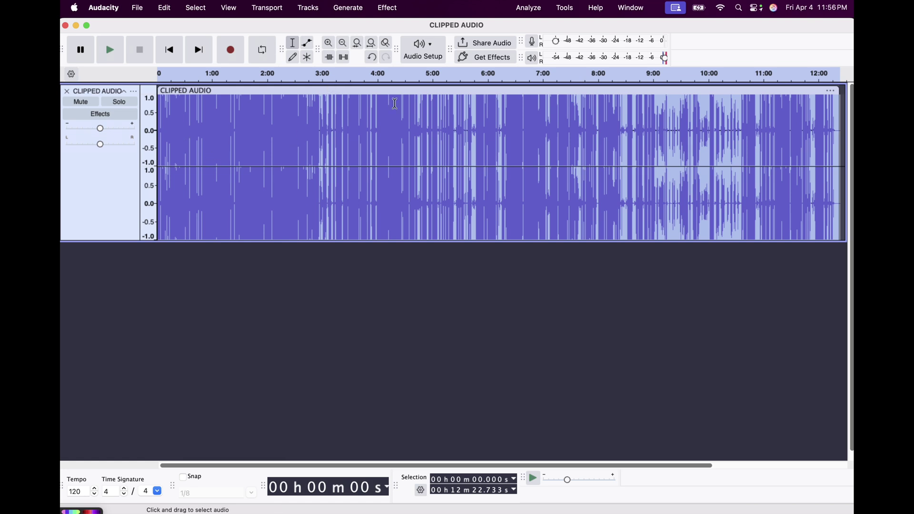
# Apply Clip Fix at 95.0 threshold and -9.00 dB to the whole track, then play it back.
pyautogui.click(388, 9)
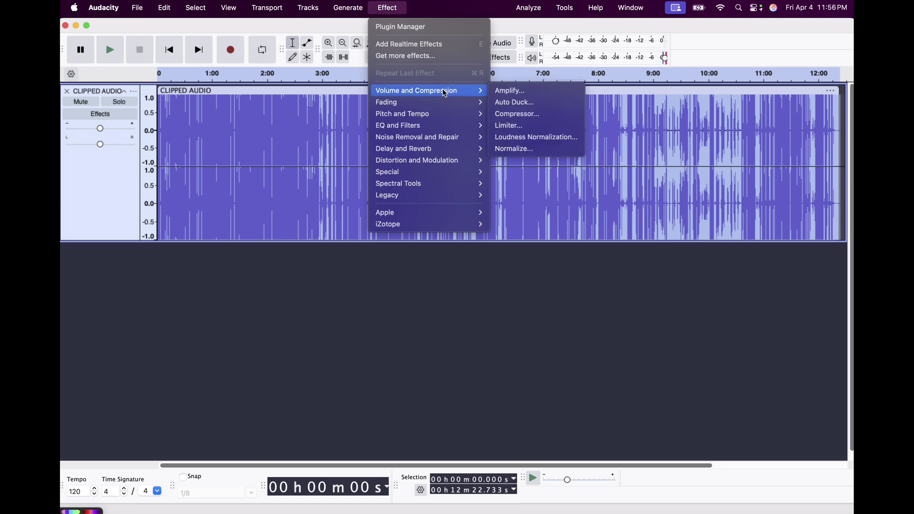
pyautogui.moveTo(417, 138)
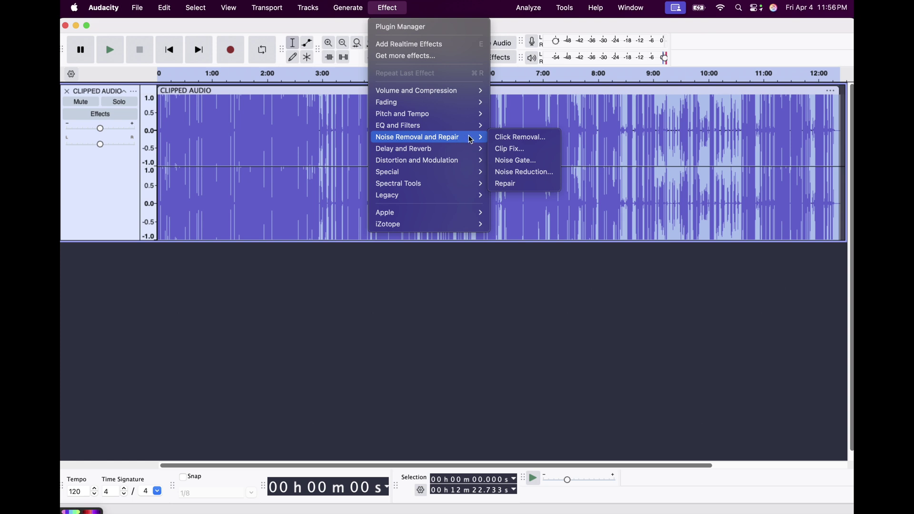
pyautogui.click(527, 151)
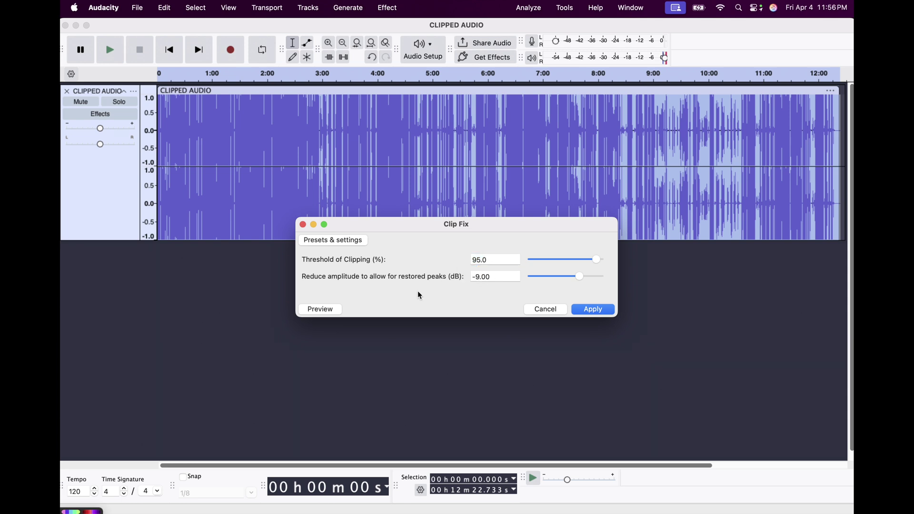
pyautogui.click(595, 310)
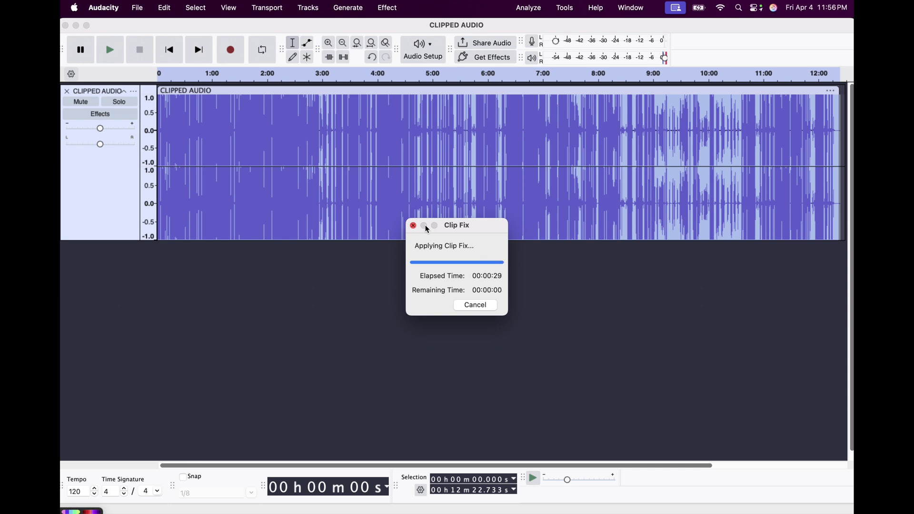
pyautogui.click(107, 55)
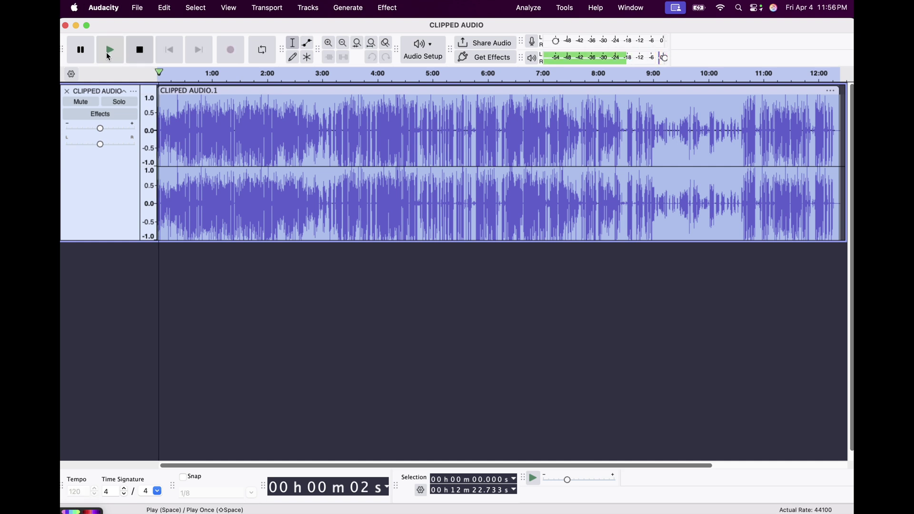
pyautogui.click(141, 52)
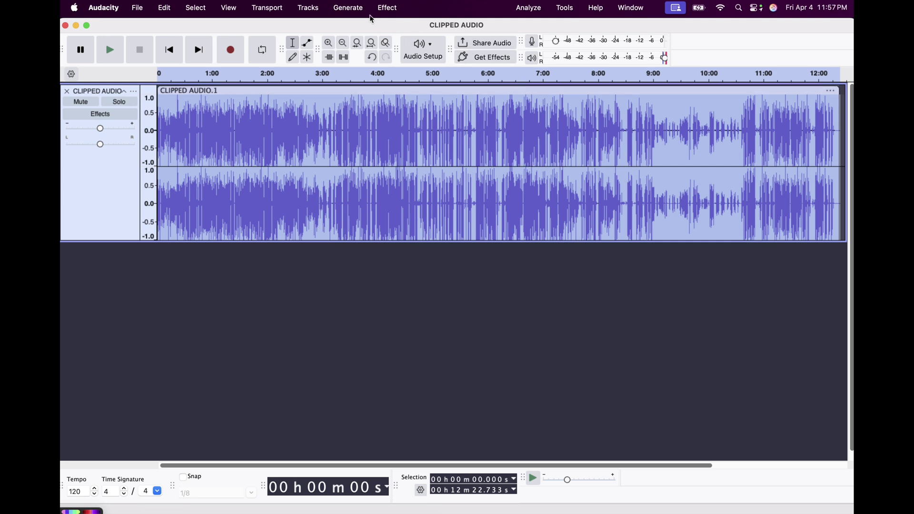
# Apply the Limiter with its threshold changed from -5 to -3 dB, then play the result.
pyautogui.click(386, 10)
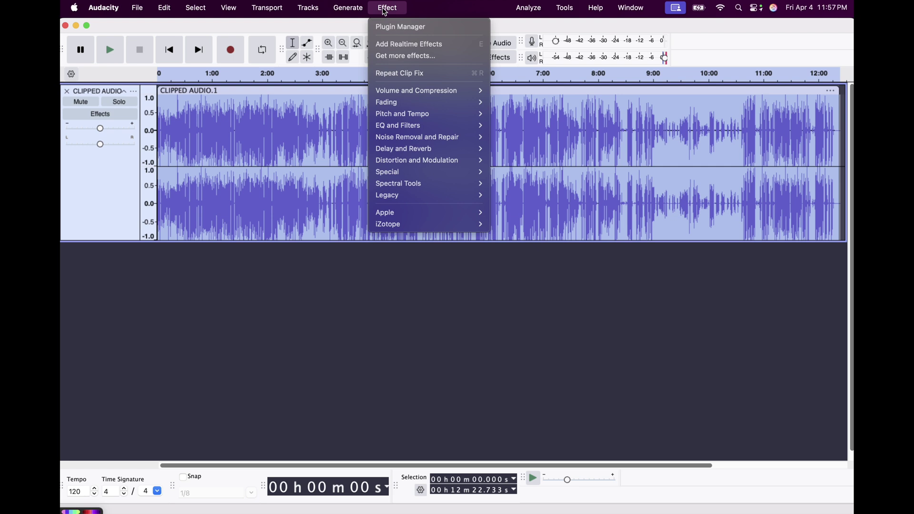
pyautogui.moveTo(417, 91)
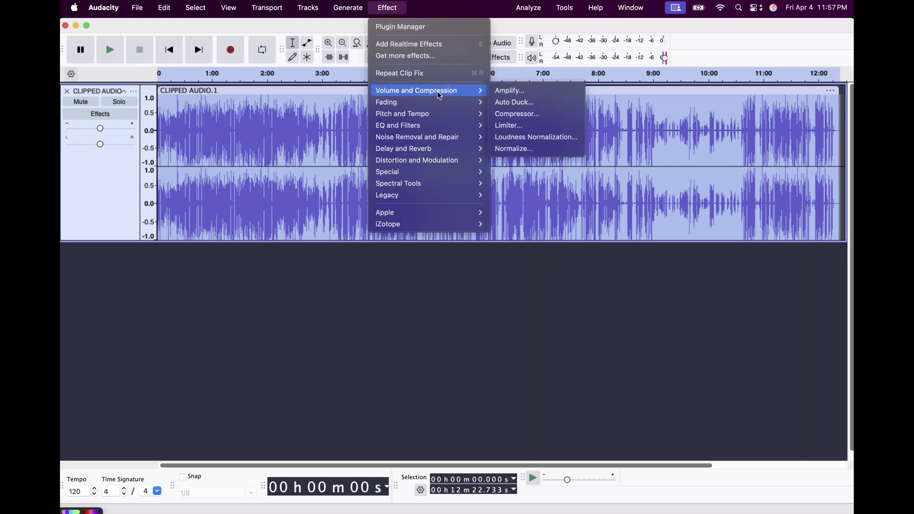
pyautogui.click(539, 127)
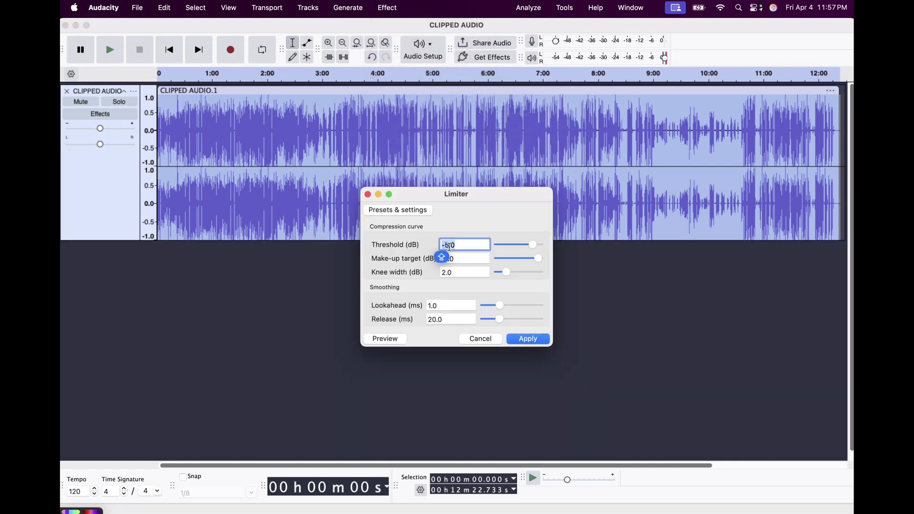
pyautogui.click(450, 246)
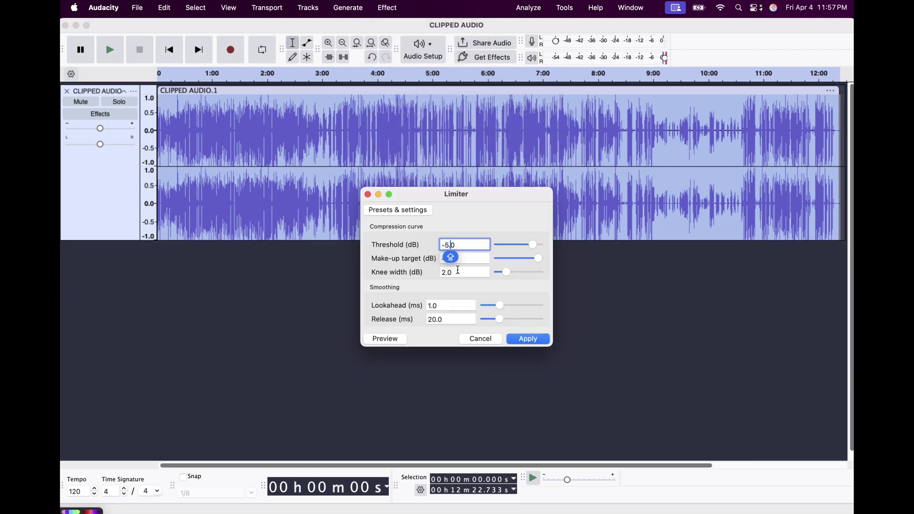
pyautogui.press('BackSpace')
pyautogui.write('3')
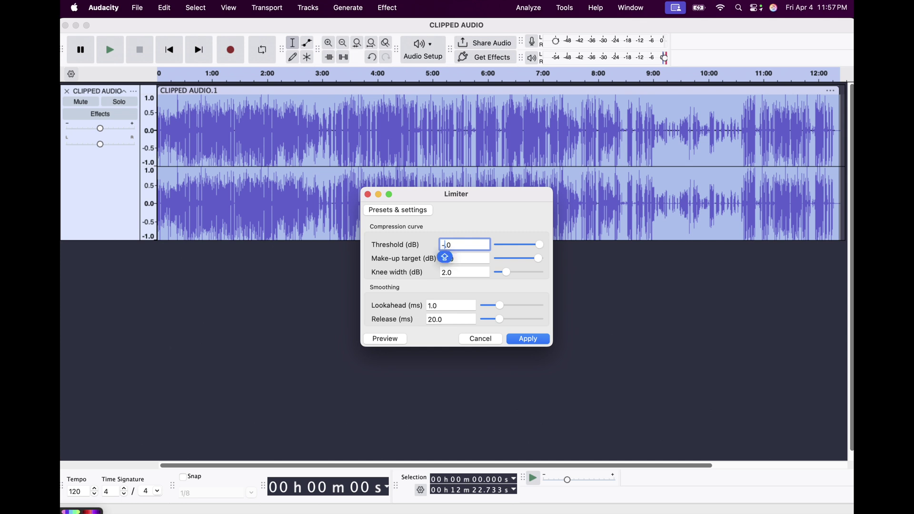
pyautogui.press('capslock')
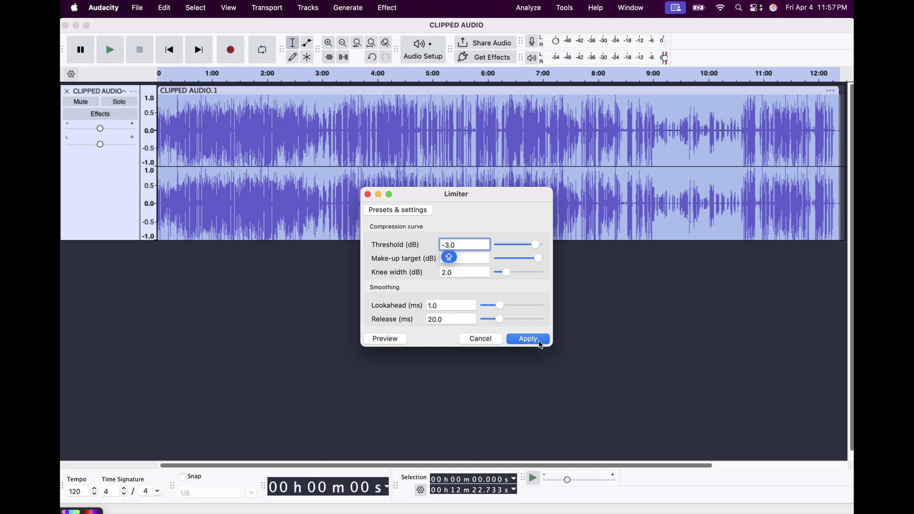
pyautogui.click(540, 342)
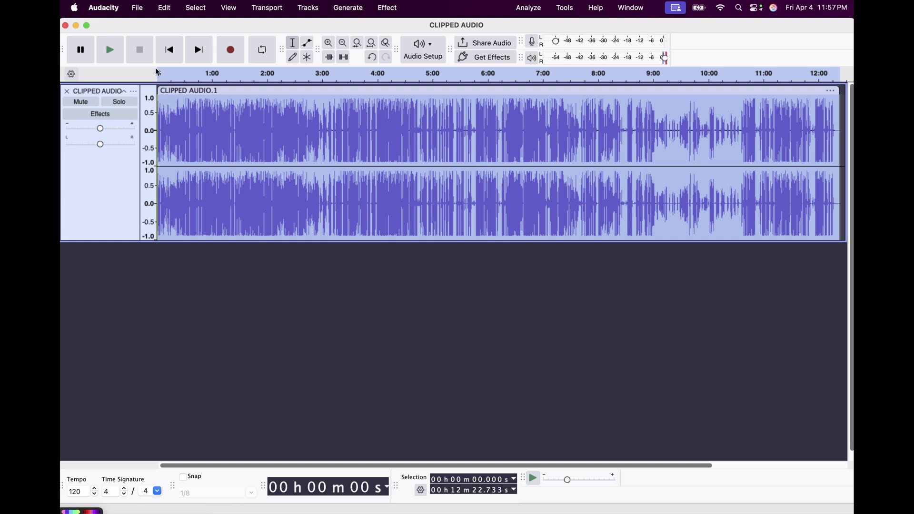
pyautogui.click(112, 48)
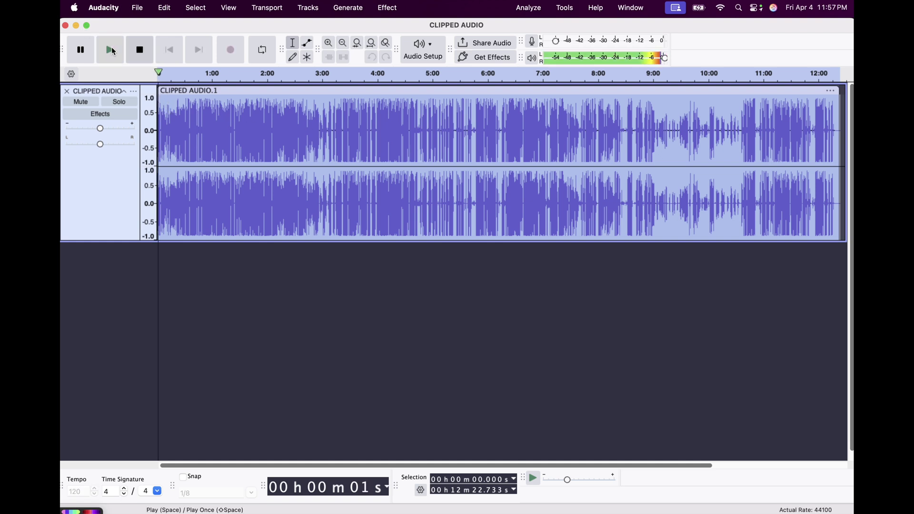
# Export the processed track to the Desktop as FIXED AUDACITY AUDIO.wav.
pyautogui.click(142, 50)
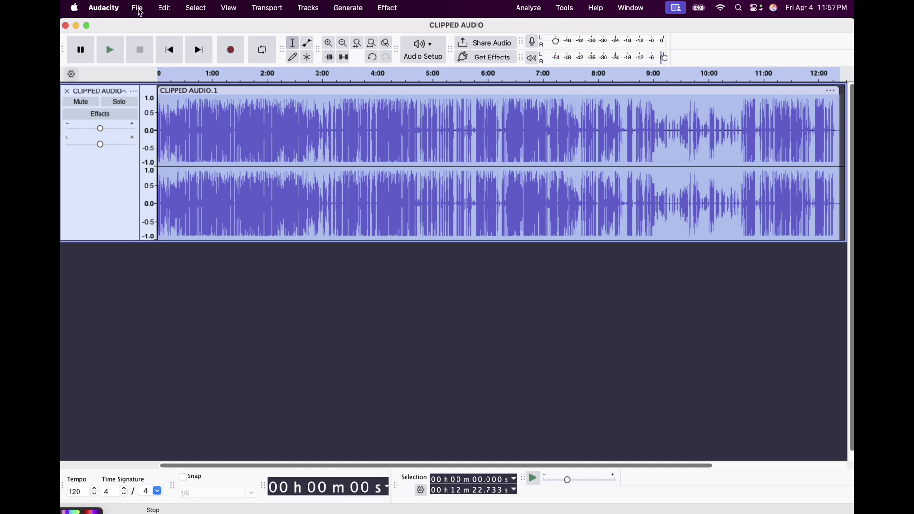
pyautogui.click(138, 8)
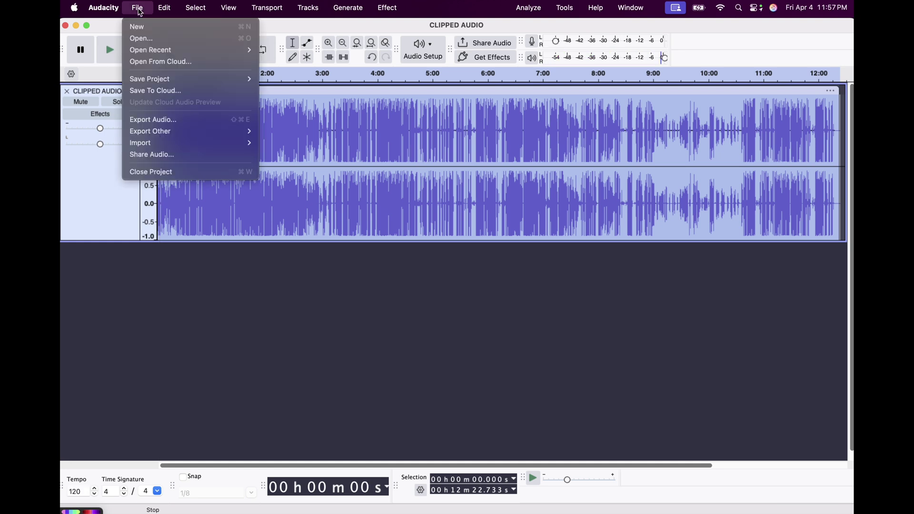
pyautogui.click(173, 119)
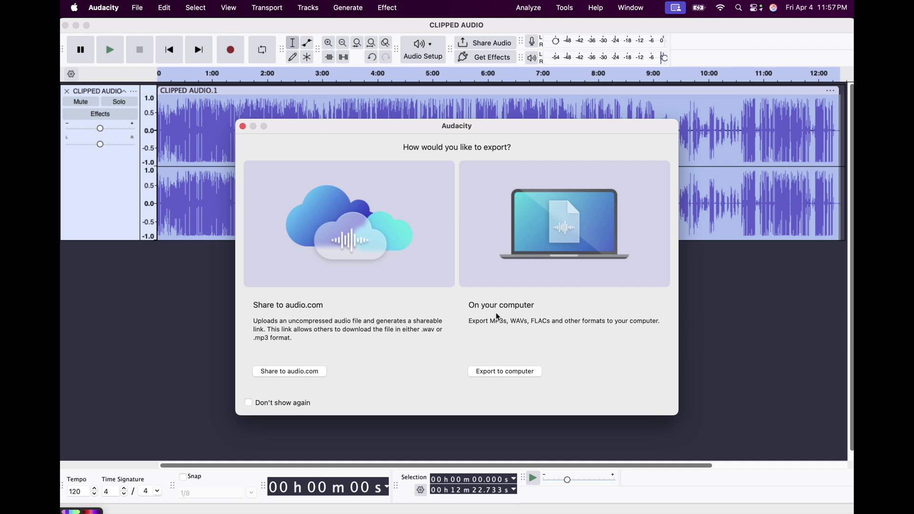
pyautogui.click(508, 371)
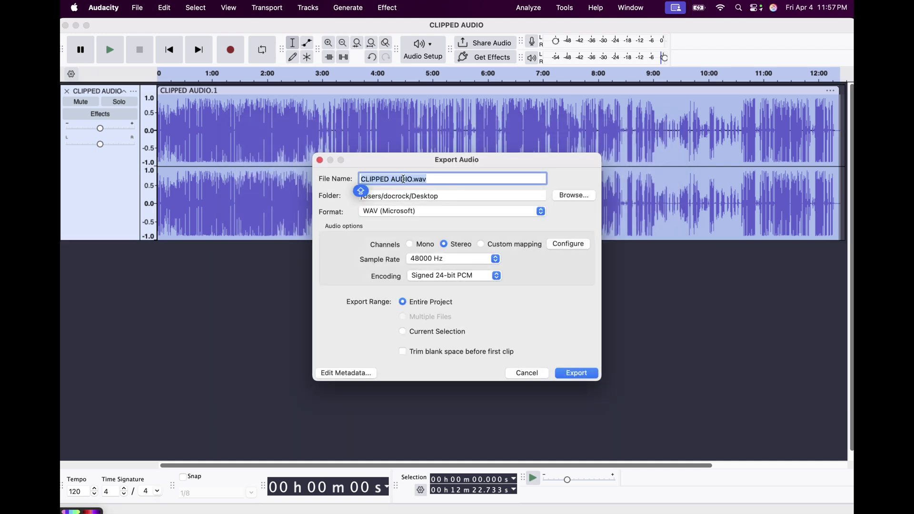
pyautogui.doubleClick(375, 179)
pyautogui.write('F')
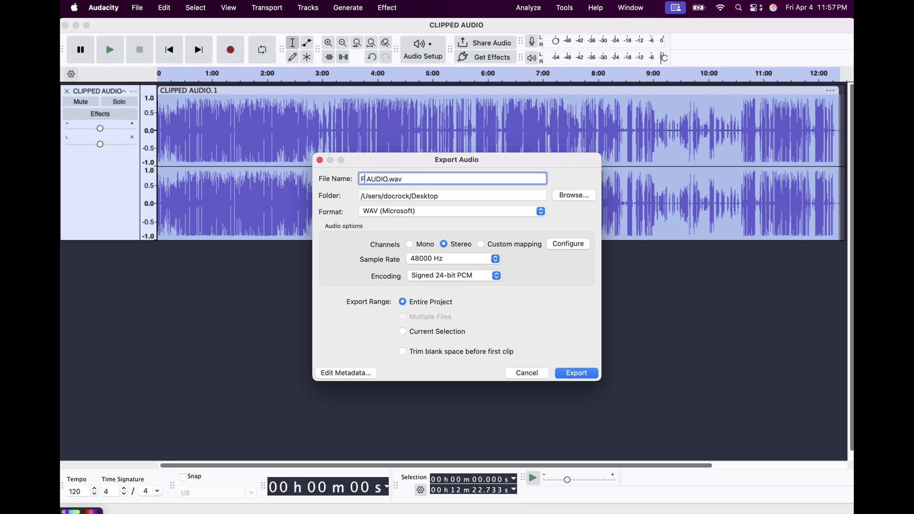
pyautogui.write('IXED AUDACITY')
pyautogui.press('capslock')
pyautogui.click(581, 375)
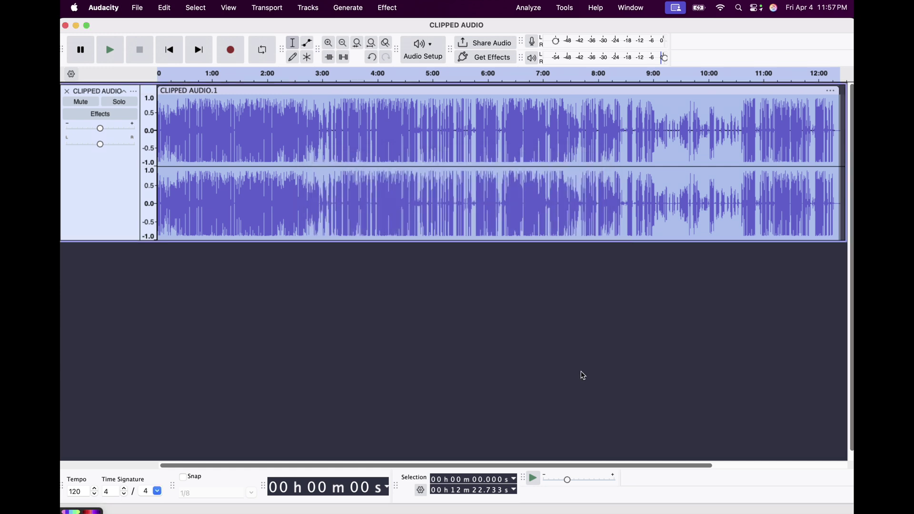
# In Final Cut Pro, place FIXED AUDACITY AUDIO.wav from the Desktop beneath the video clip.
pyautogui.press('super+Tab')
pyautogui.press('super+Tab')
pyautogui.press('super+Tab')
pyautogui.press('super+Tab')
pyautogui.press('super+Tab')
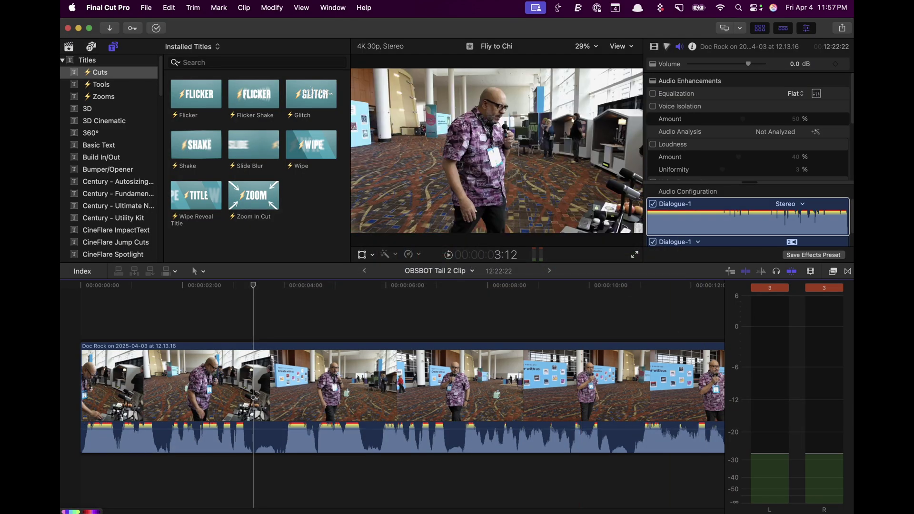
pyautogui.press('super+Tab')
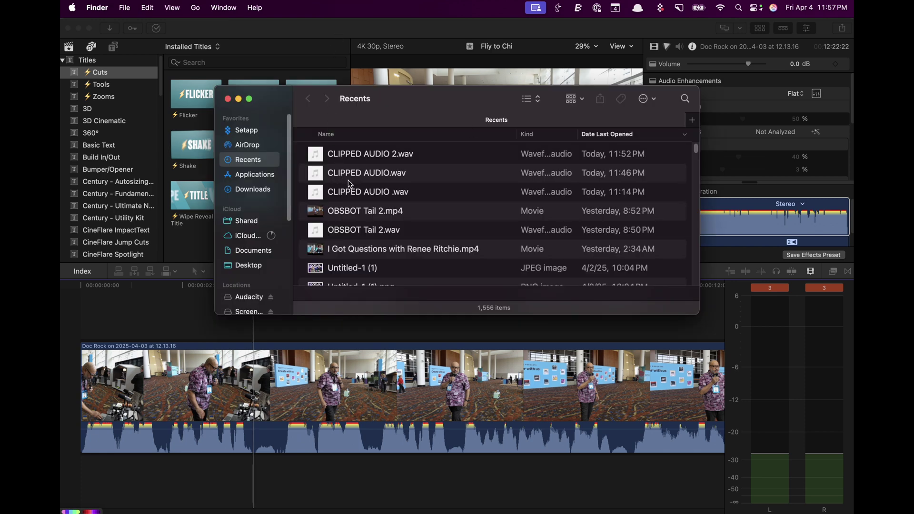
pyautogui.scroll(-1, 431, 189)
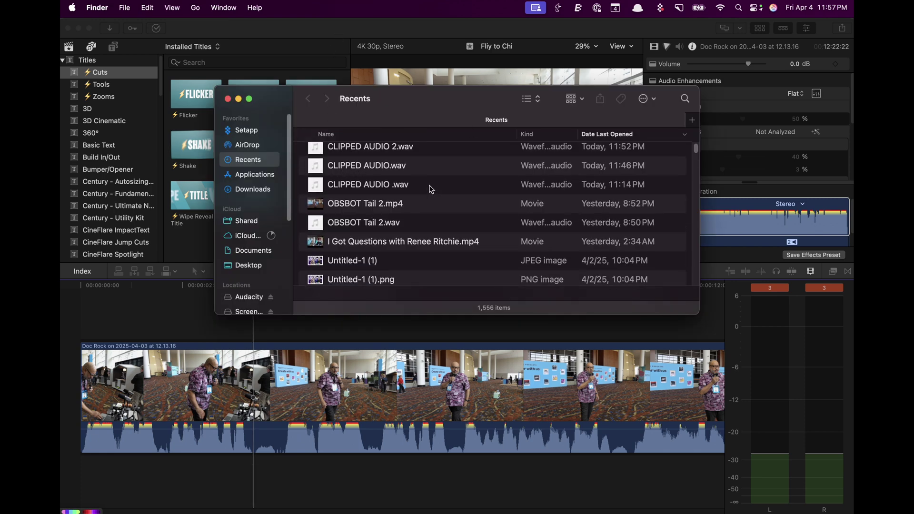
pyautogui.scroll(-5, 431, 190)
pyautogui.click(246, 268)
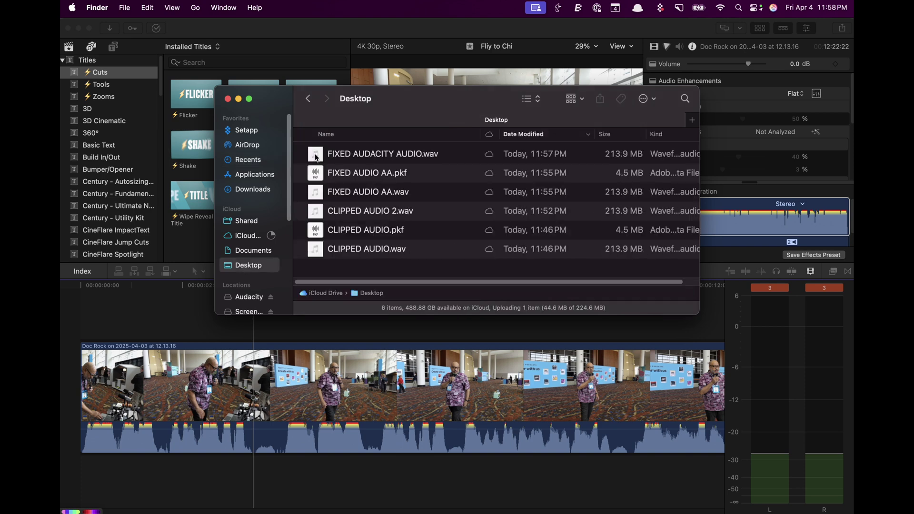
pyautogui.moveTo(415, 227)
pyautogui.mouseDown()
pyautogui.moveTo(108, 492)
pyautogui.moveTo(82, 481)
pyautogui.mouseUp()
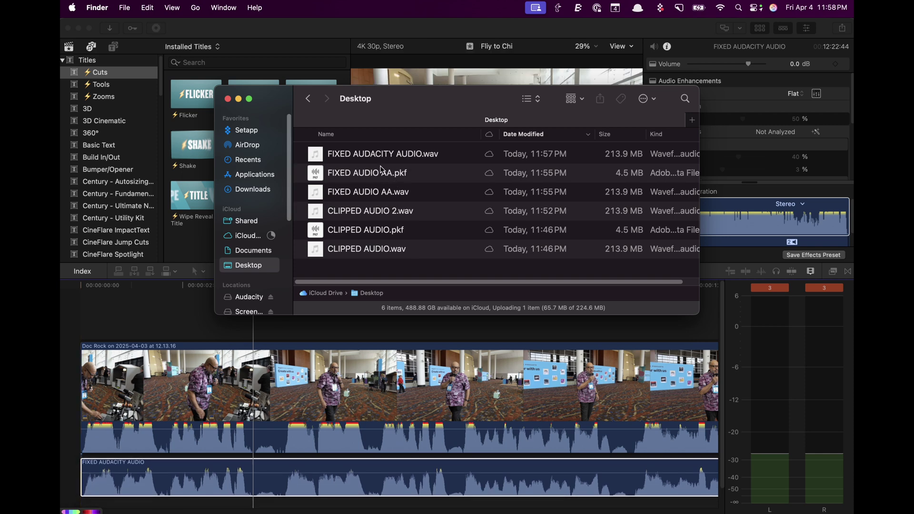
# Silence the clip's original audio and play back the timeline.
pyautogui.click(285, 433)
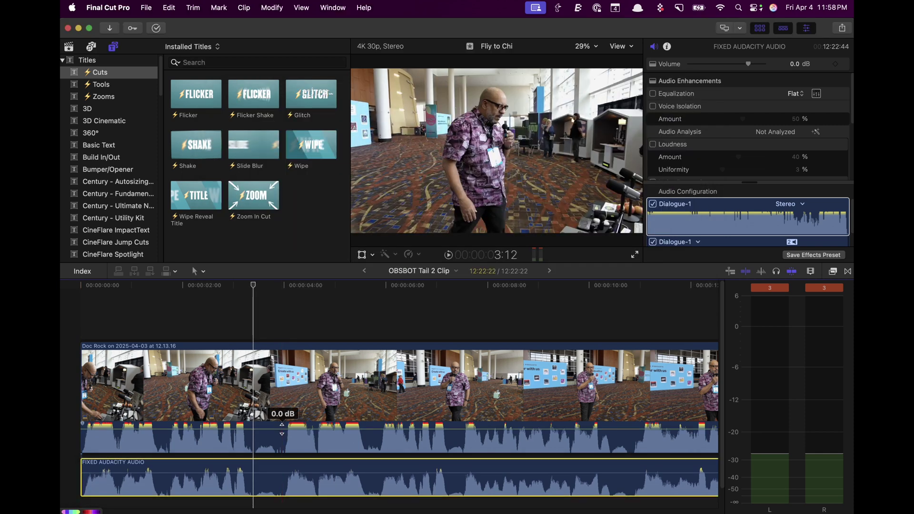
pyautogui.moveTo(276, 424); pyautogui.dragTo(277, 453)
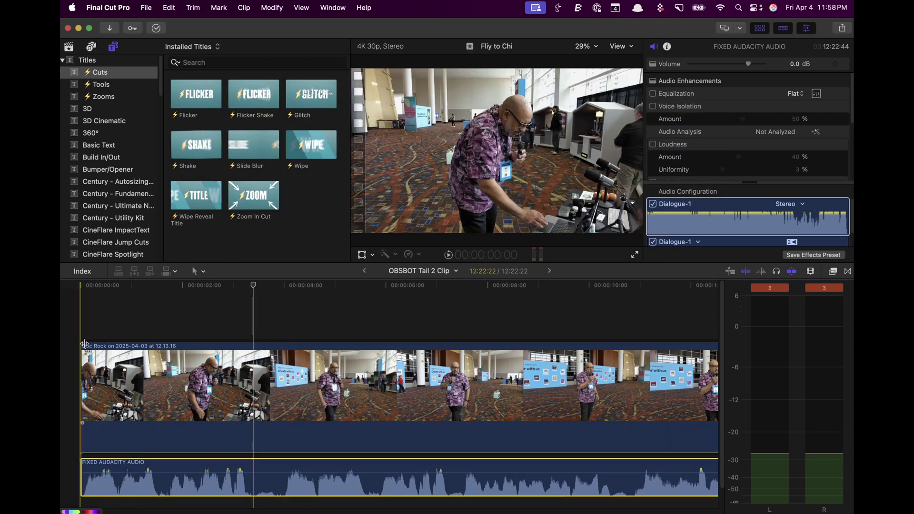
pyautogui.press('space')
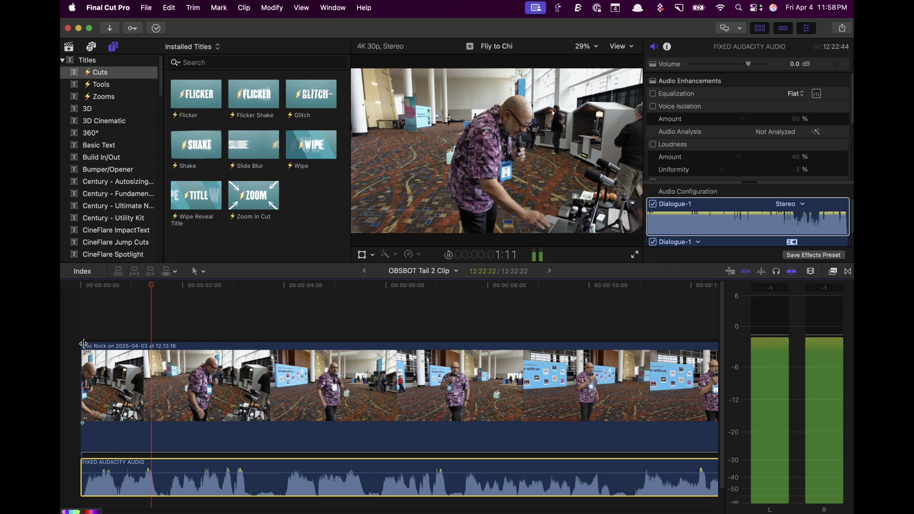
pyautogui.press('space')
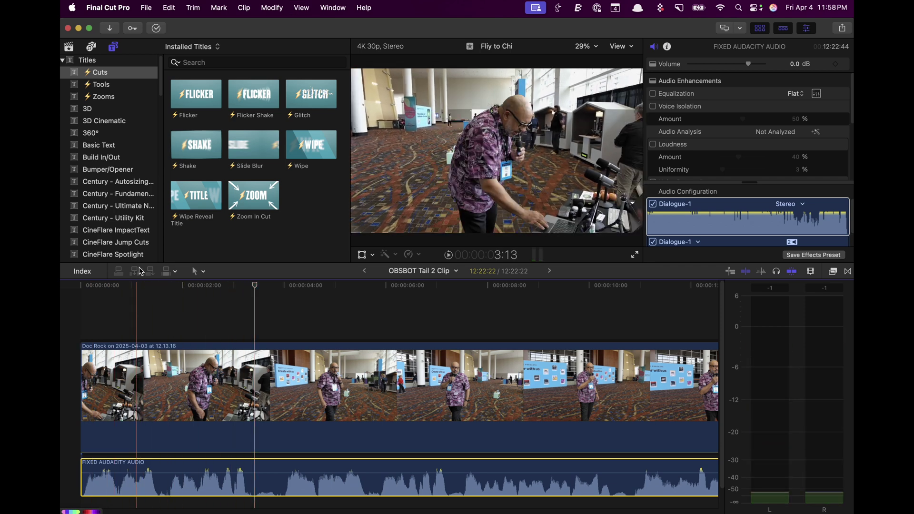